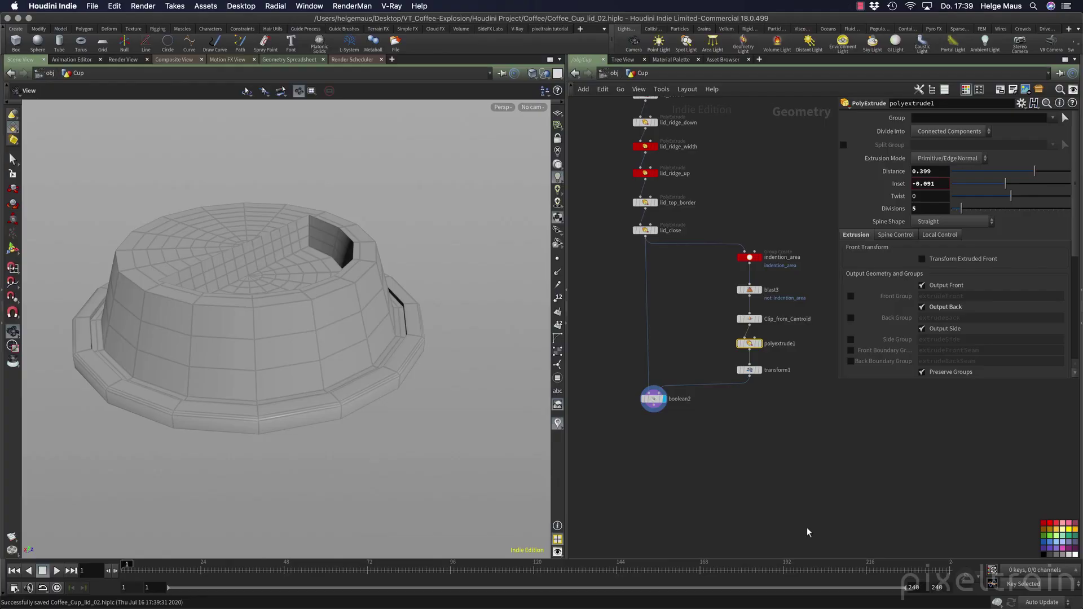
- Examine the lid's half-round indentation from perspective, right and top views
drag(257, 331, 380, 342)
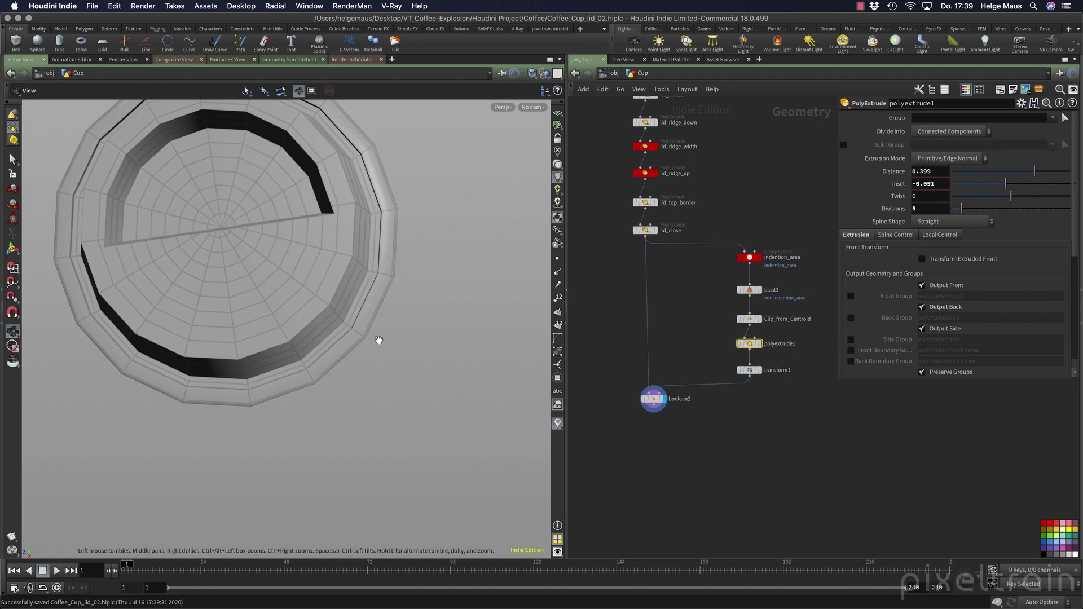
middle_drag(324, 324, 411, 344)
key(space+4)
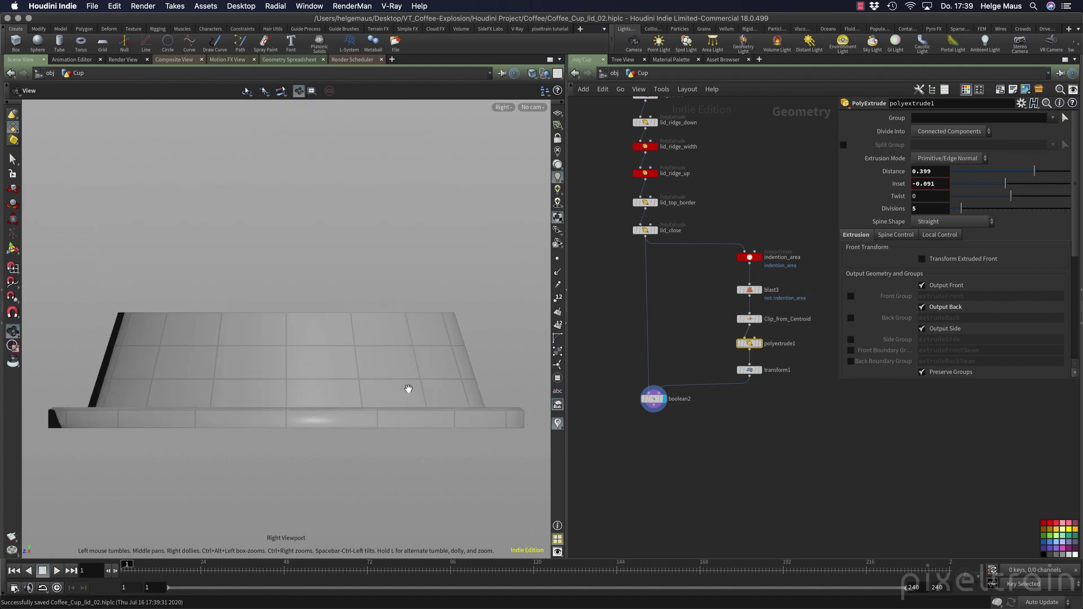
key(space+2)
right_drag(274, 370, 137, 370)
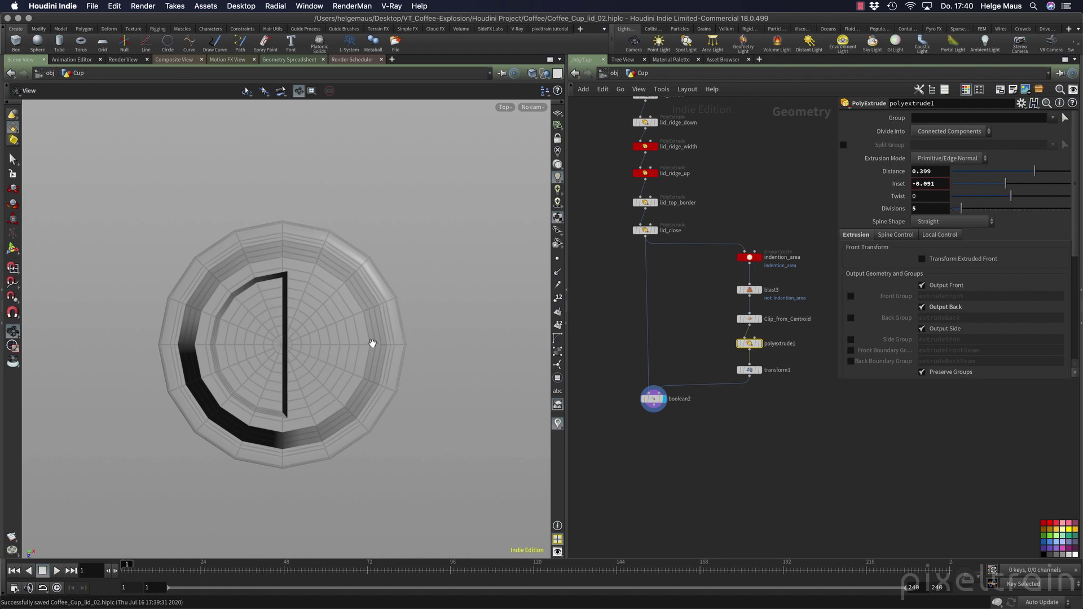
key(s)
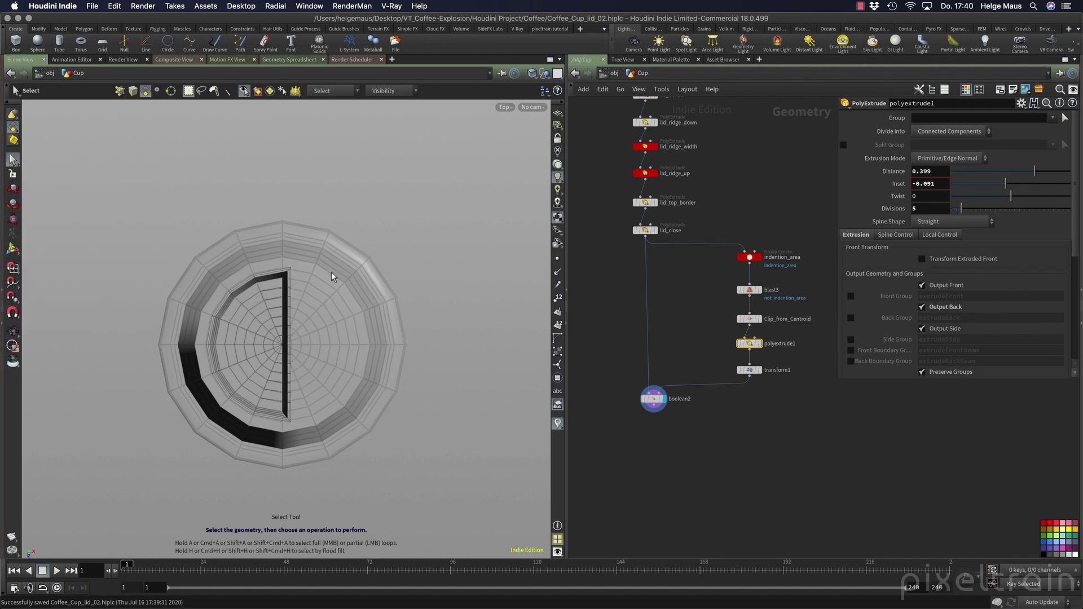
key(space+1)
drag(329, 323, 262, 218)
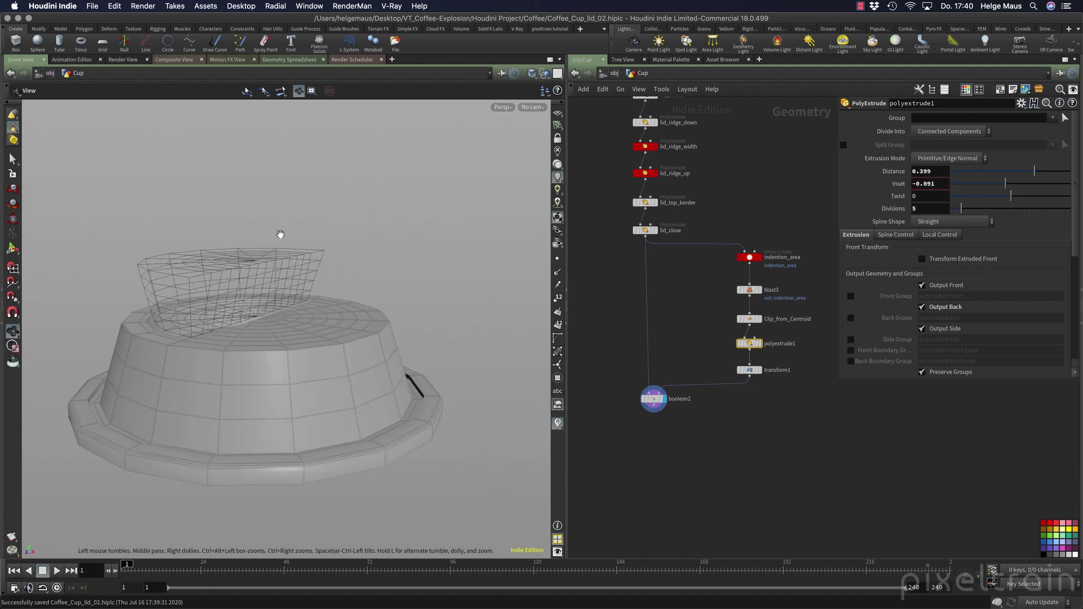
- Append a Null node to the output of boolean2 and display it
drag(653, 400, 652, 397)
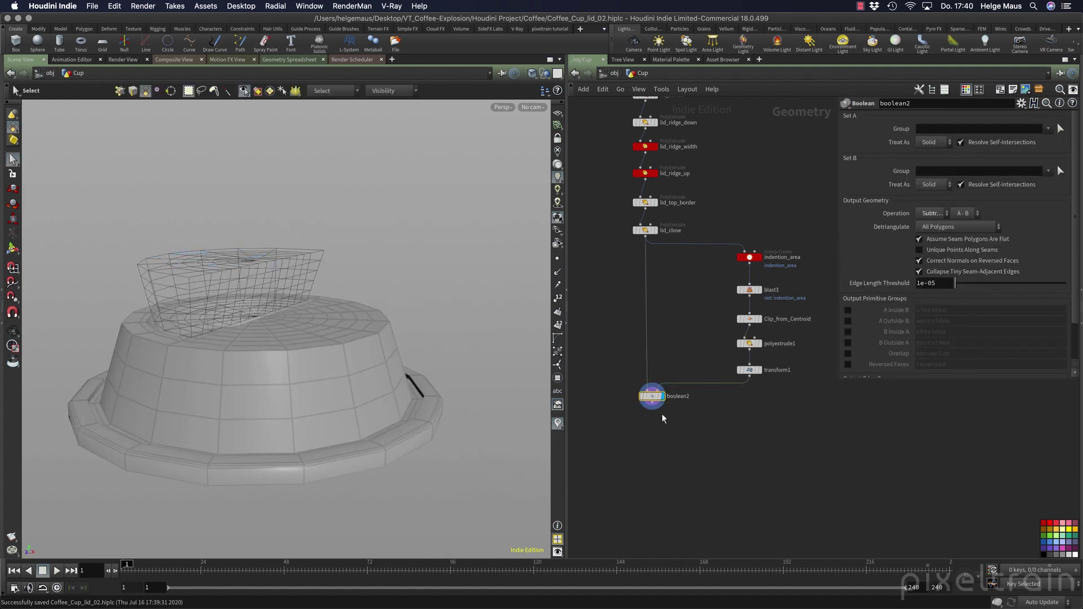
mouse_move(663, 401)
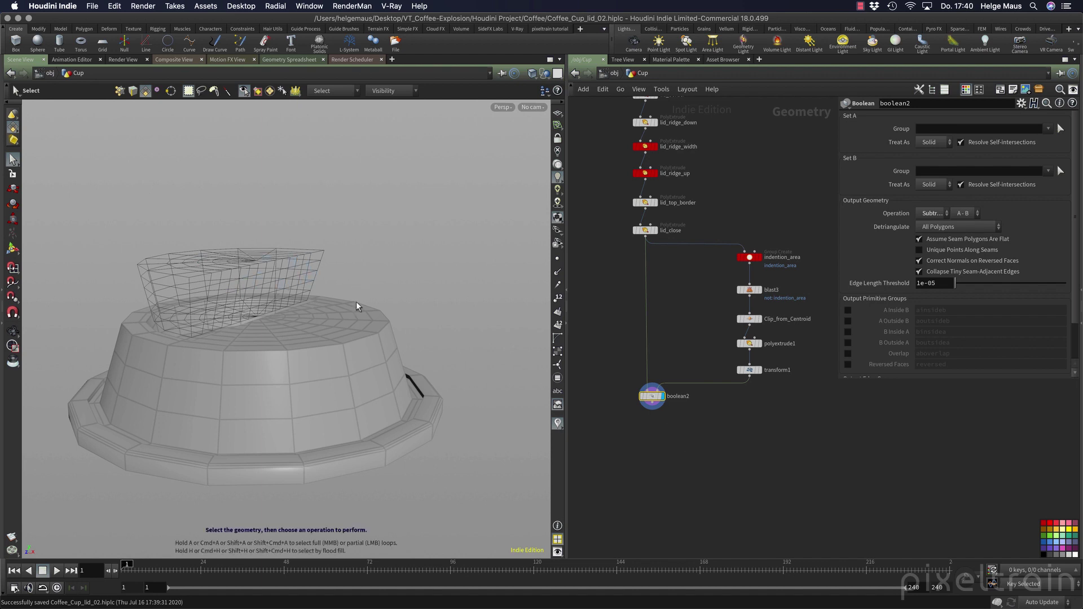
key(Tab)
text(null)
key(Return)
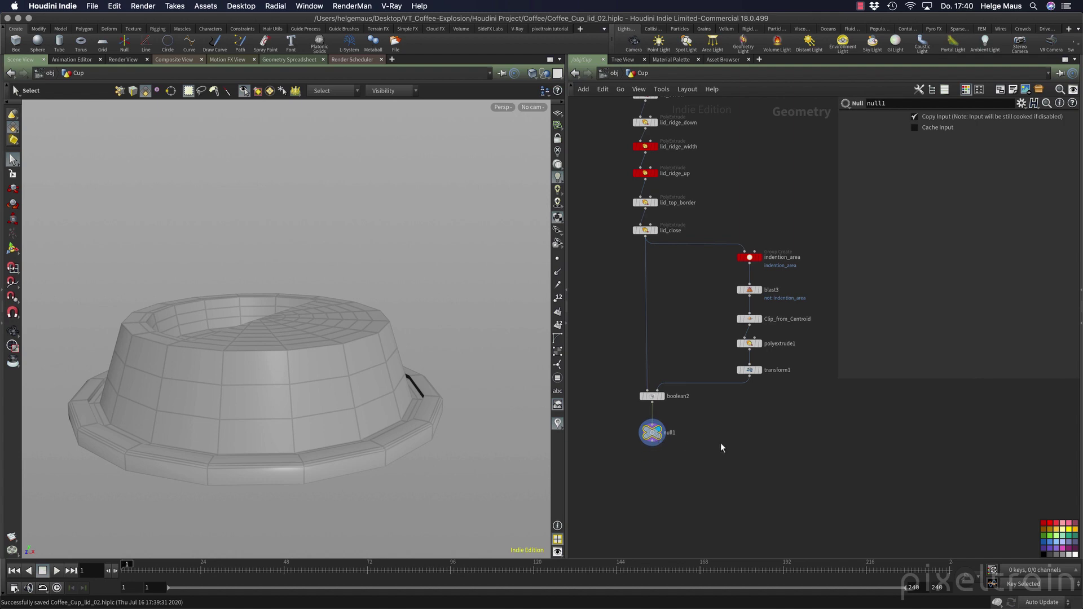
- Create a primitive group from four adjacent faces near the rim of the lid's raised top, opposite the indentation
key(space)
drag(225, 369, 323, 383)
key(space)
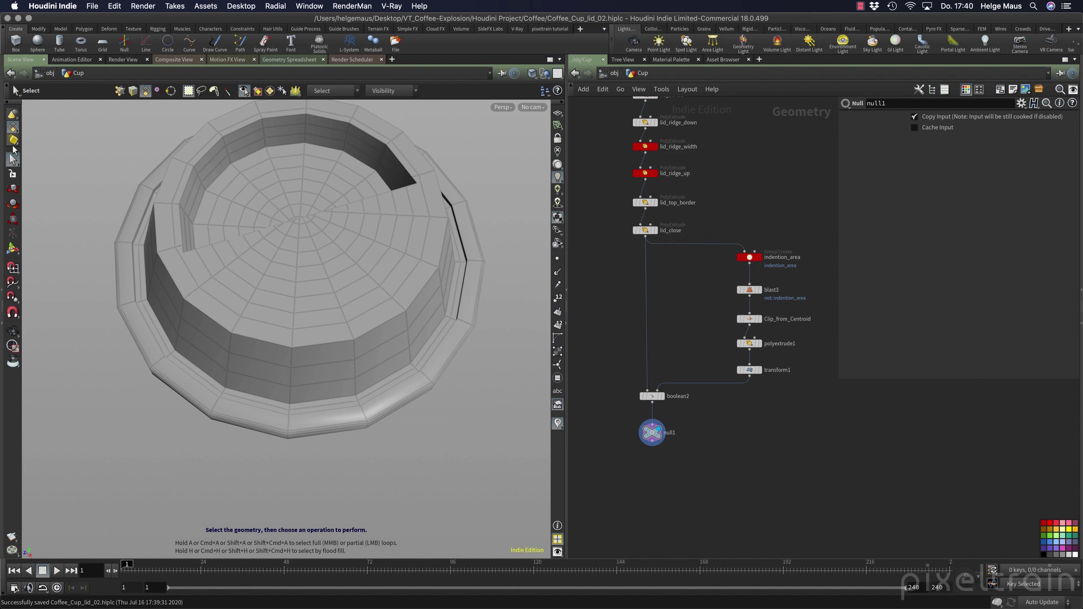
key(space)
drag(302, 273, 277, 337)
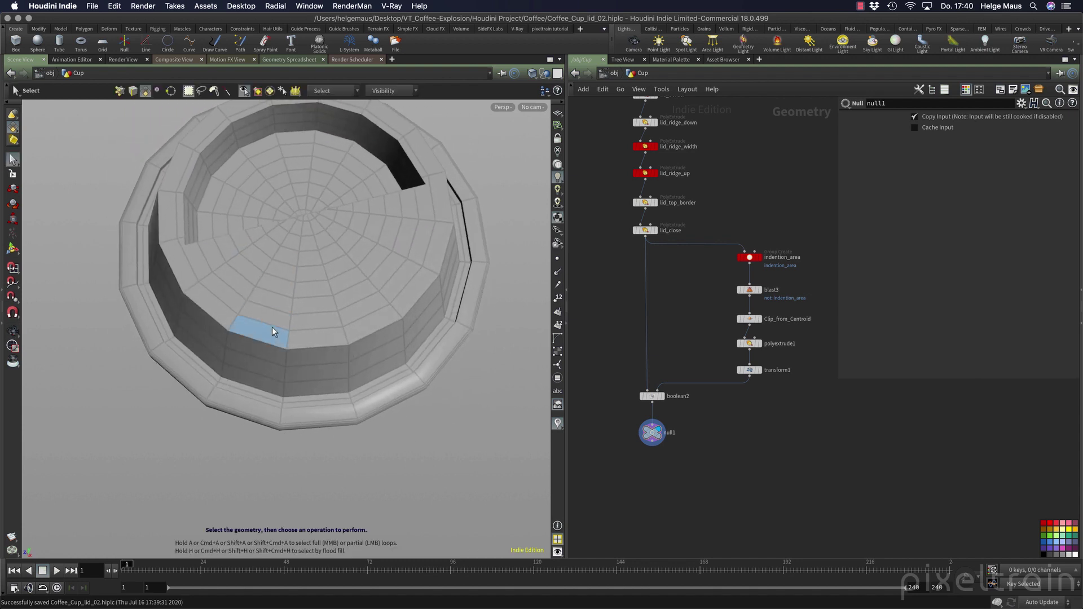
shift+click(309, 310)
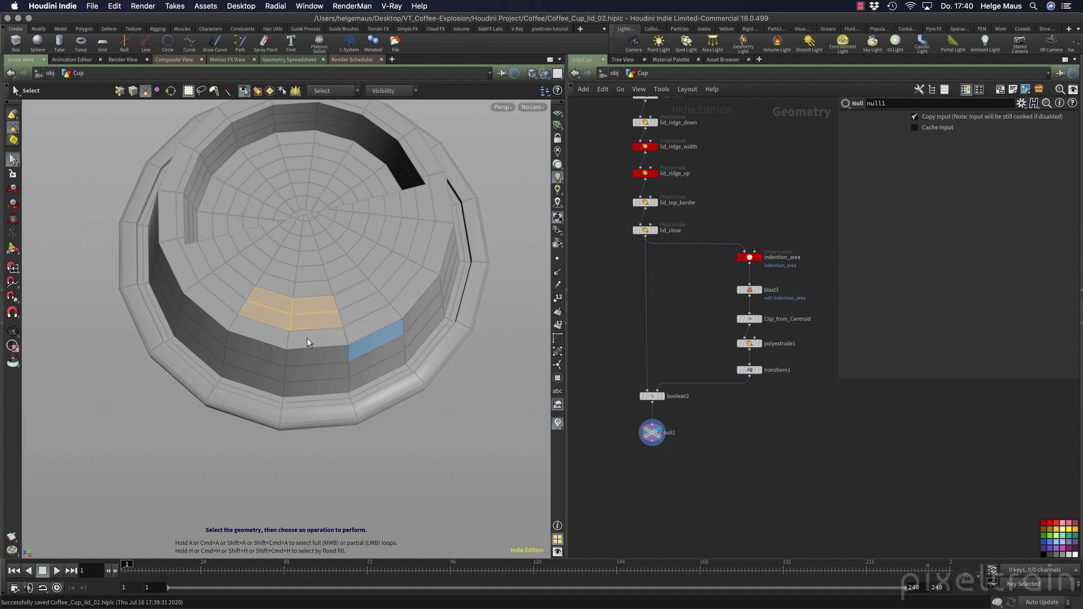
key(Tab)
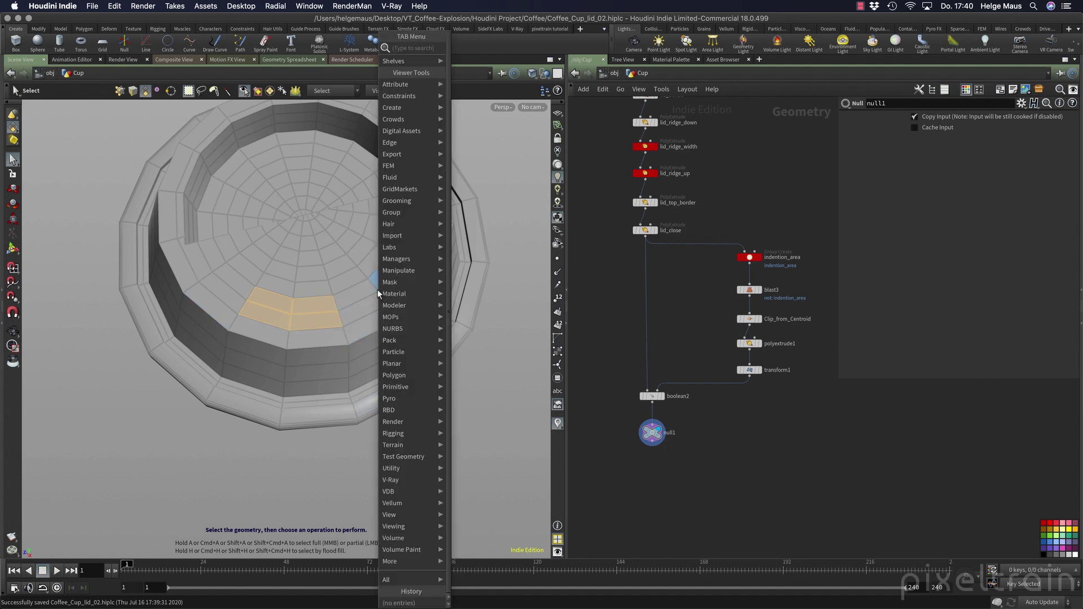
text(grou)
key(Return)
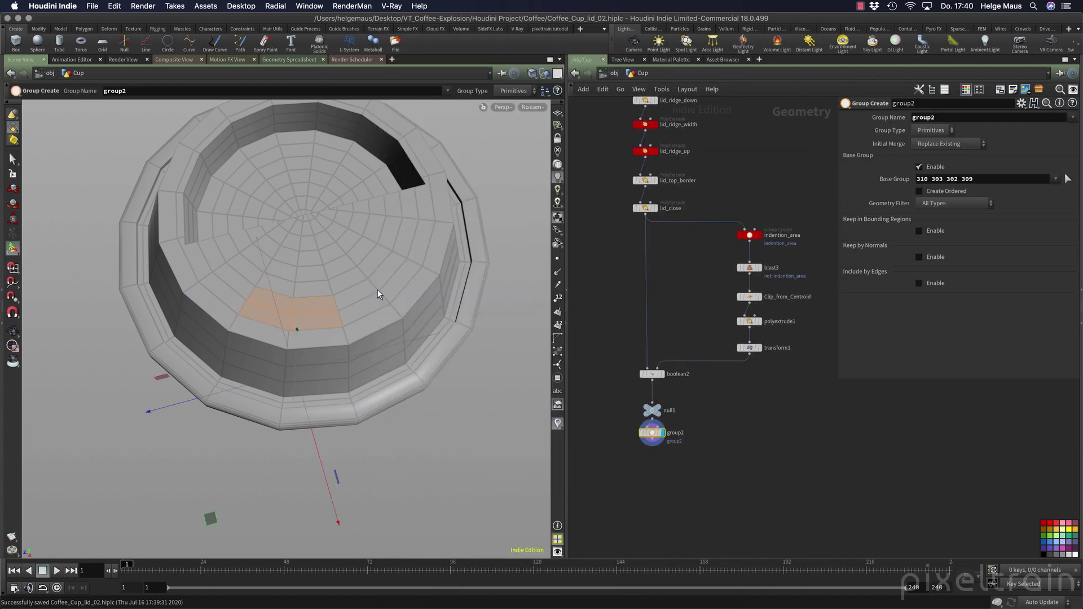
- Name the new face group opening and move its node aside, below and to the right of null1
double_click(950, 119)
text(opening)
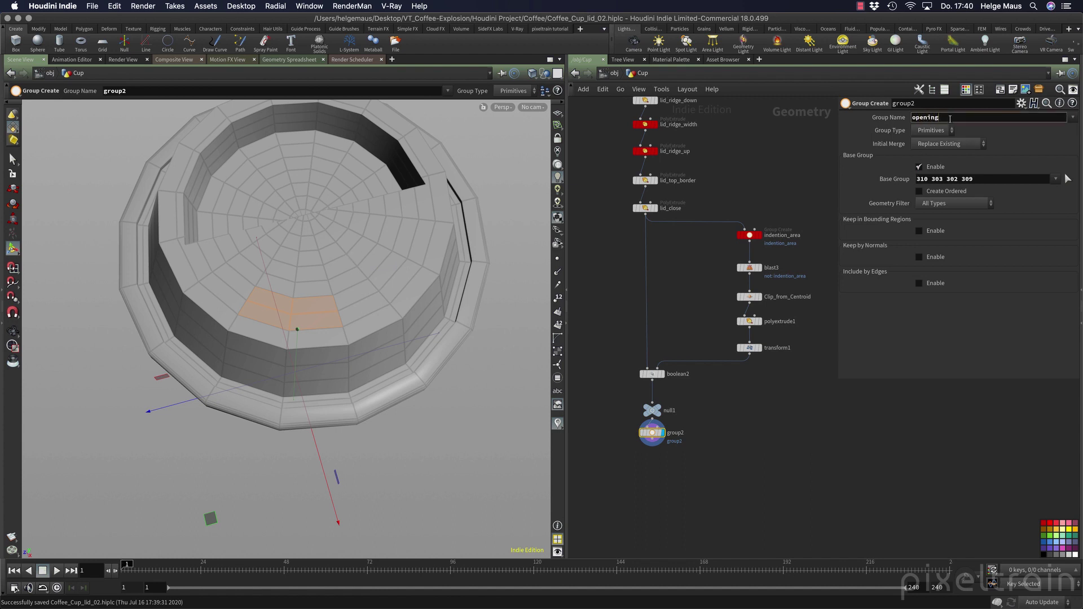
key(Return)
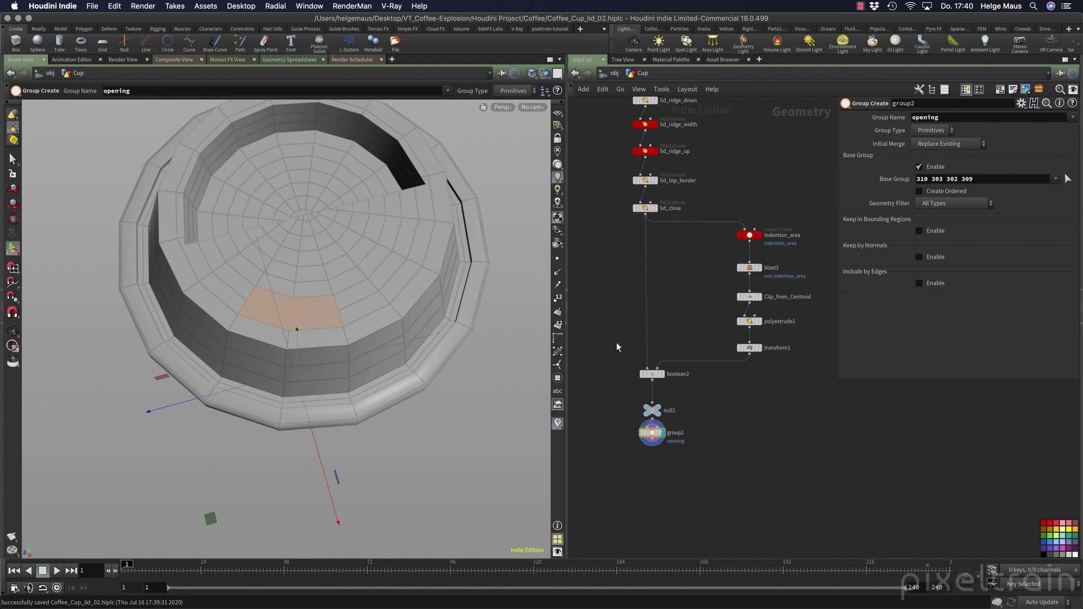
drag(649, 433, 725, 442)
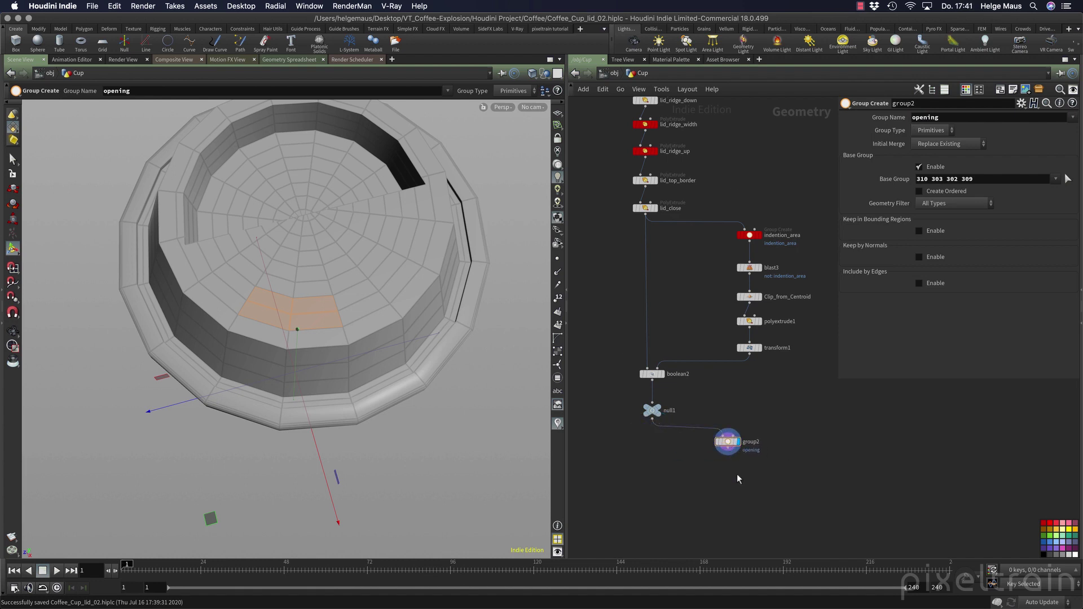
- Show the geometry groups list in the viewport for selecting faces by group
click(13, 160)
alt+drag(316, 385, 354, 296)
key(s)
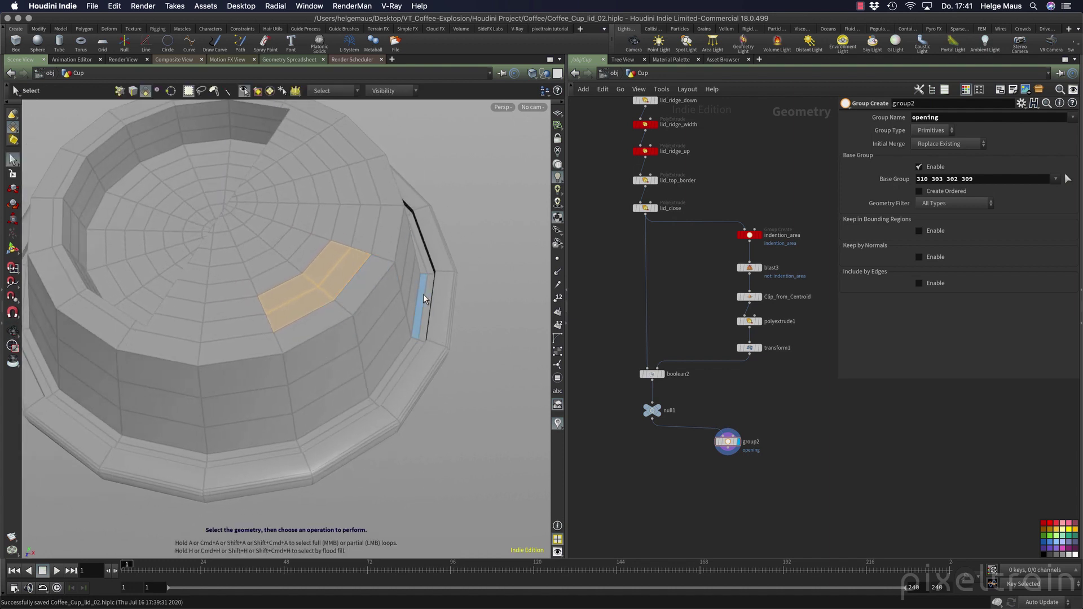
click(341, 91)
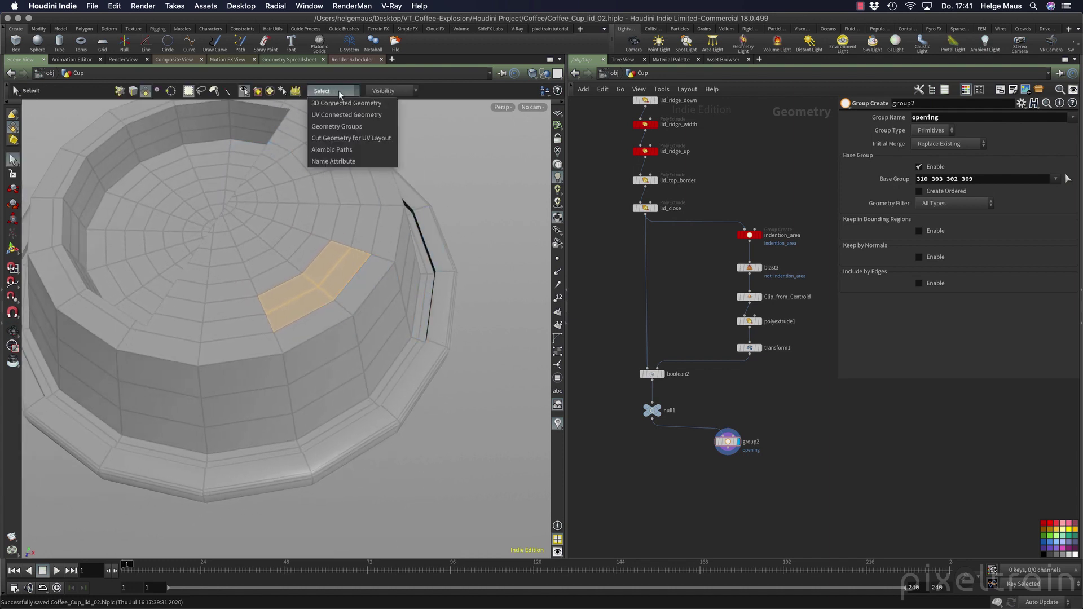
click(336, 127)
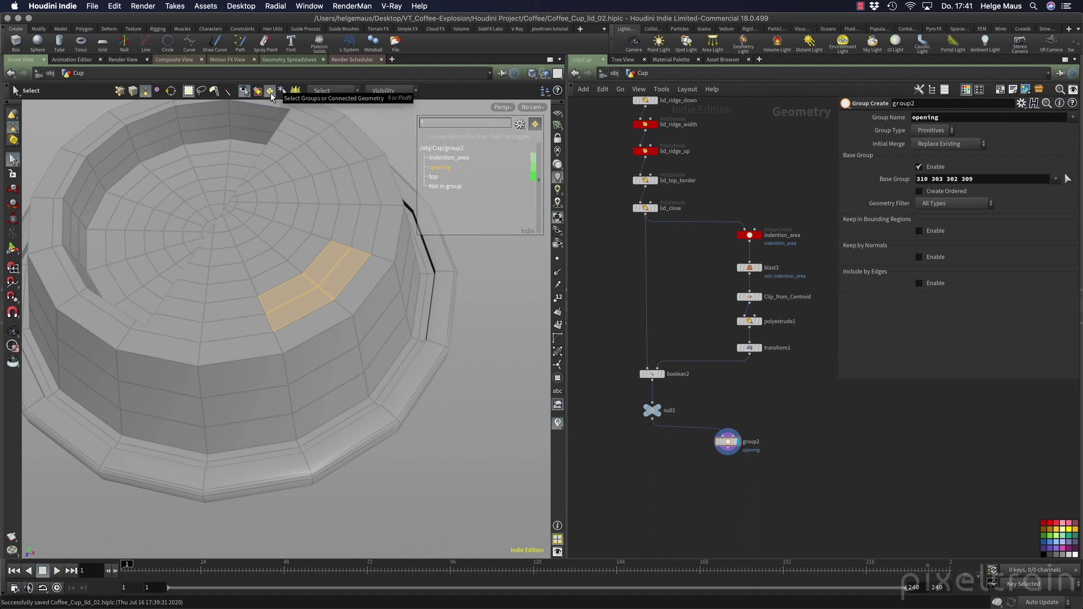
click(433, 176)
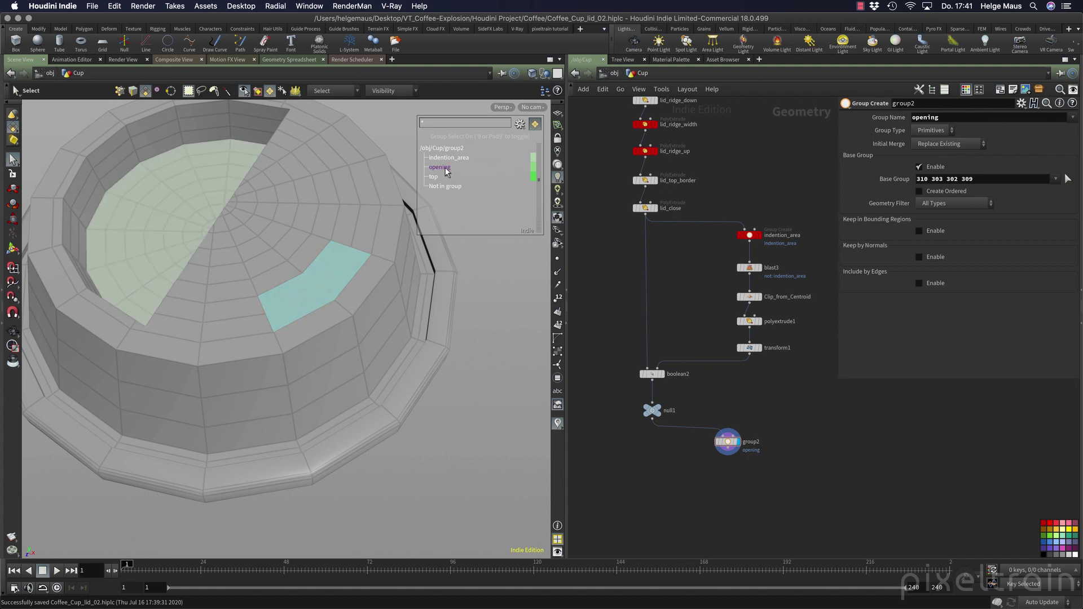
- Select the opening group and set its display colour to pink
click(533, 167)
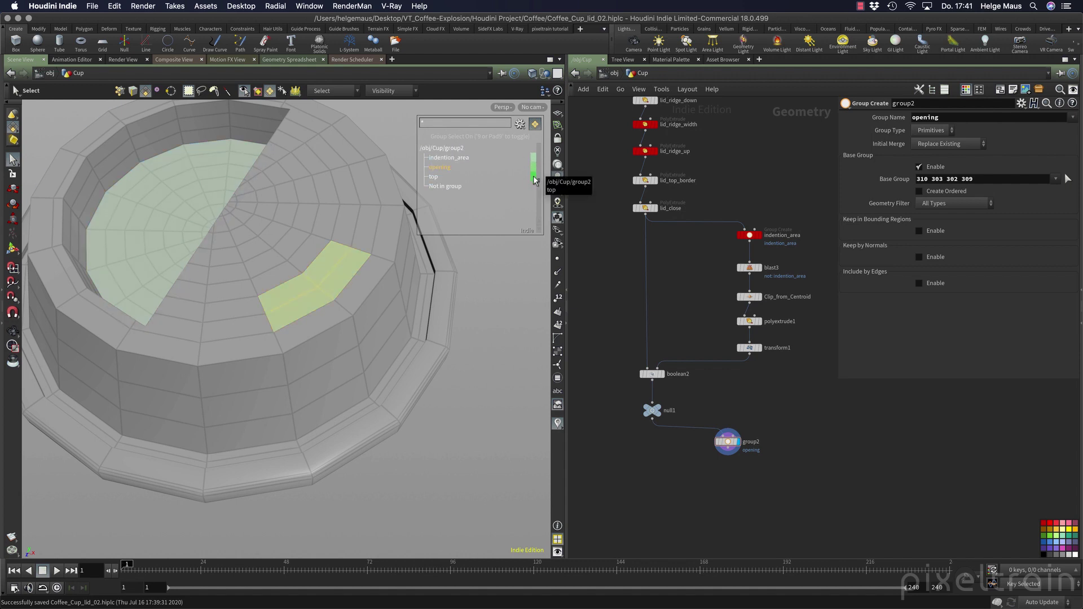
click(533, 170)
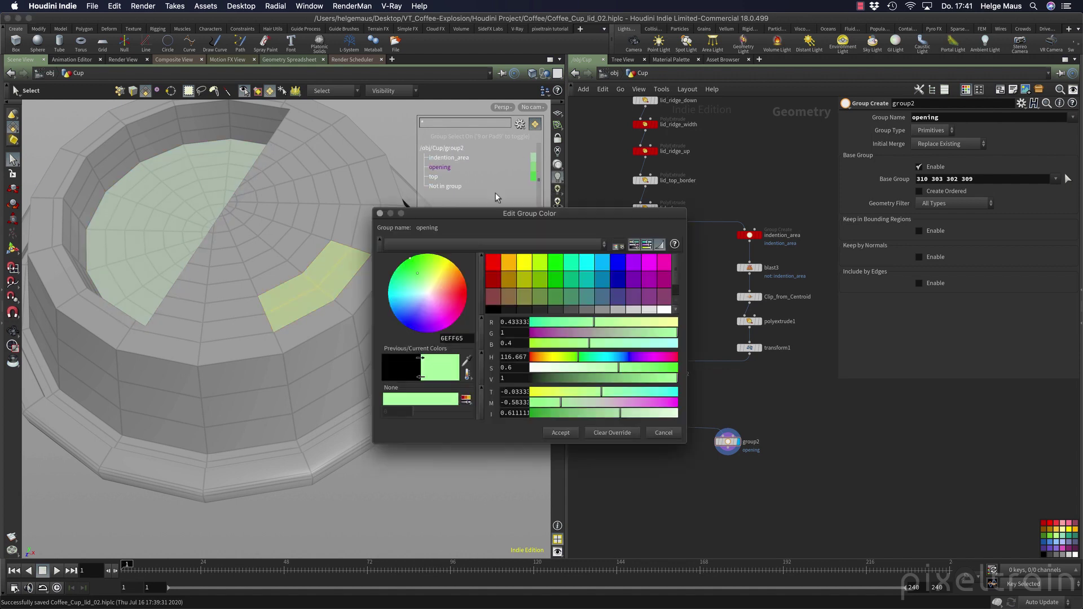
click(506, 265)
click(494, 263)
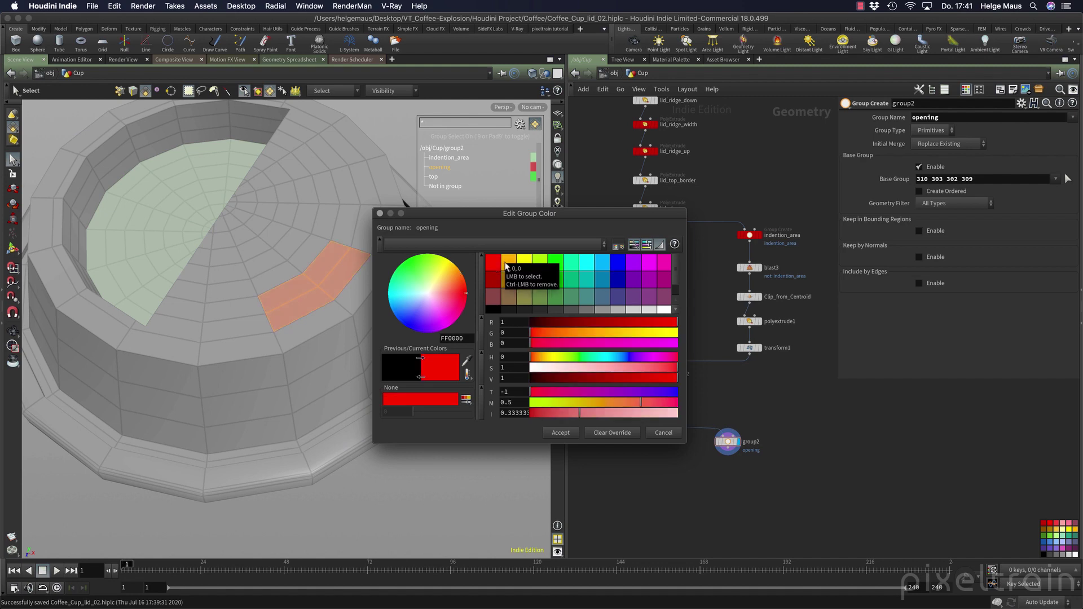
click(662, 263)
click(380, 214)
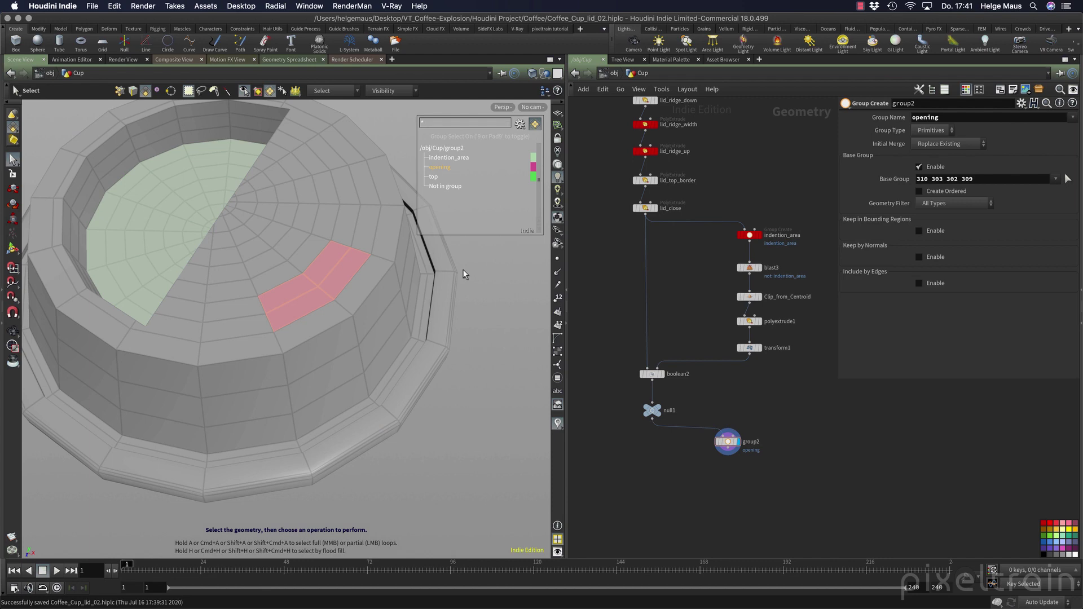
- Add a PolyExtrude on the opening group with an inset of 0.042 and 2 divisions
key(Tab)
text(po ex)
key(Return)
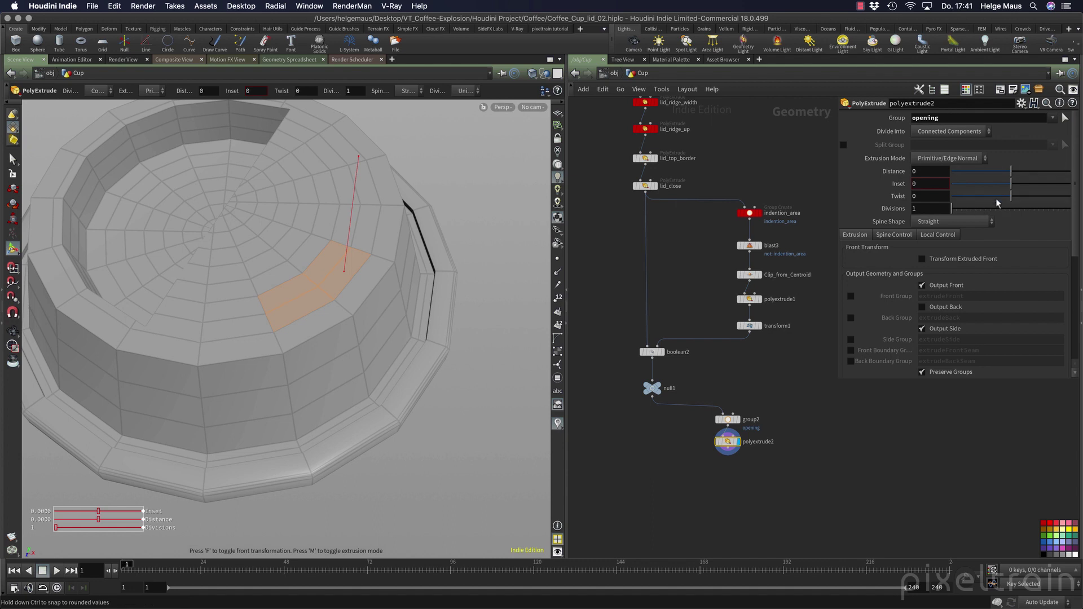
drag(1011, 184, 1014, 186)
drag(952, 212, 957, 212)
alt+right_drag(278, 324, 389, 300)
alt+middle_drag(389, 300, 331, 314)
alt+drag(331, 314, 266, 337)
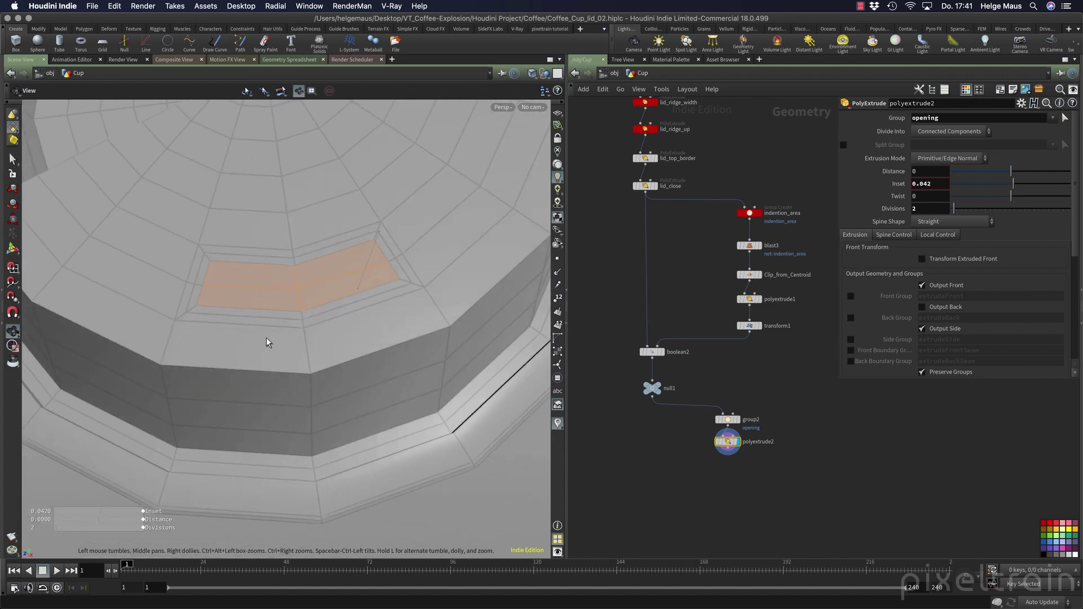
key(Return)
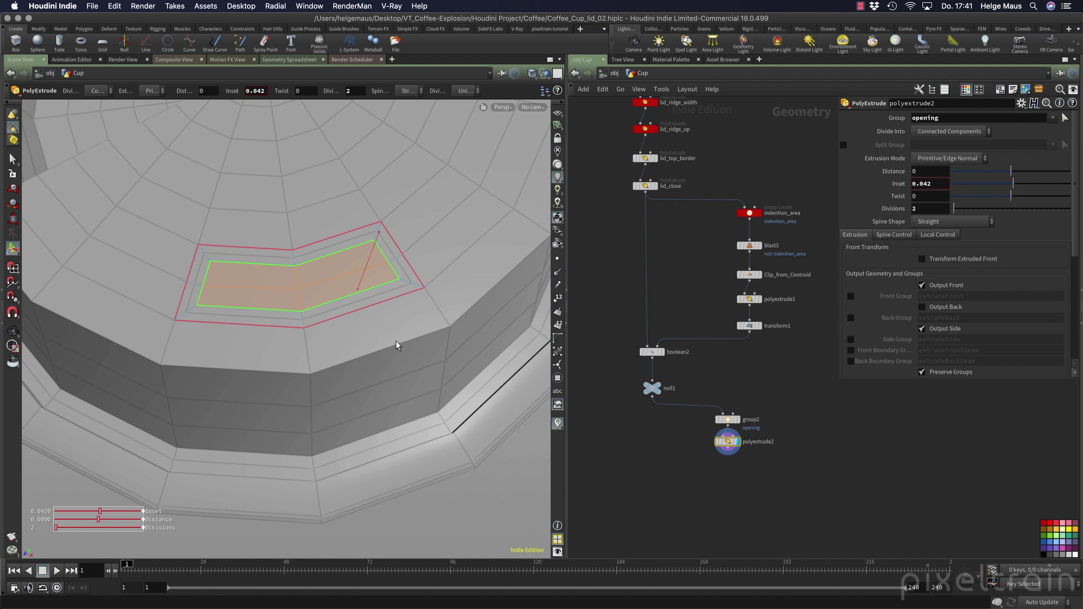
- Add a second PolyExtrude after polyextrude2 and set its group to opening instead of the face numbers
key(Tab)
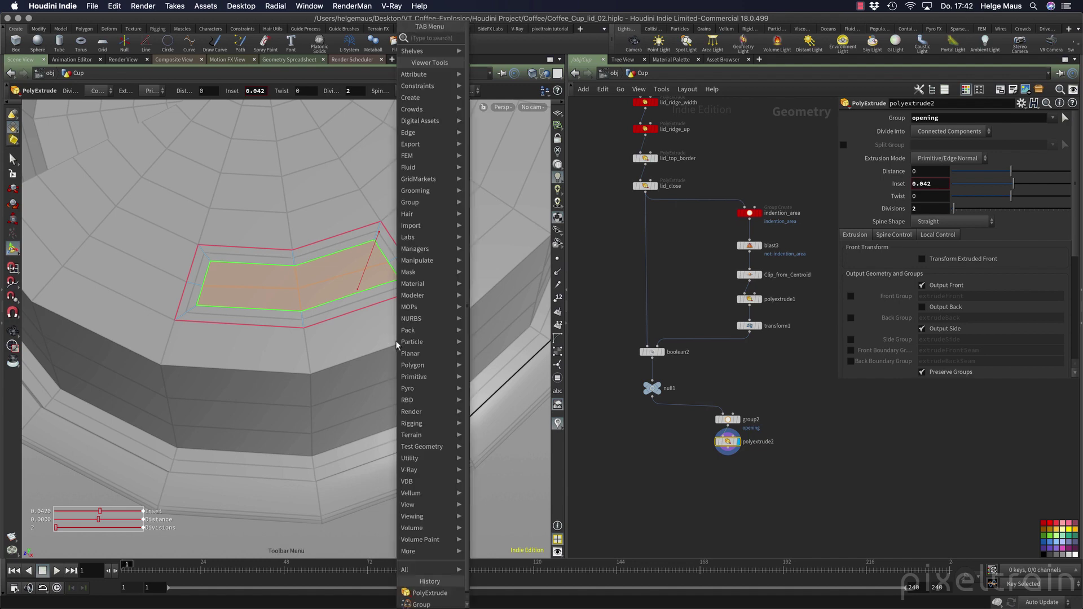
text(po ex)
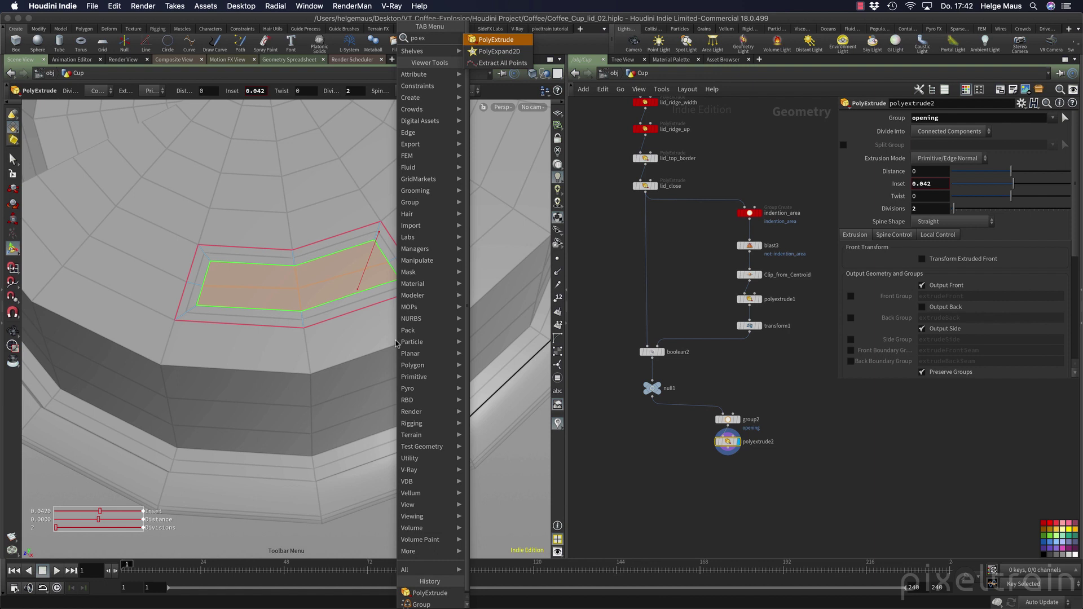
key(Return)
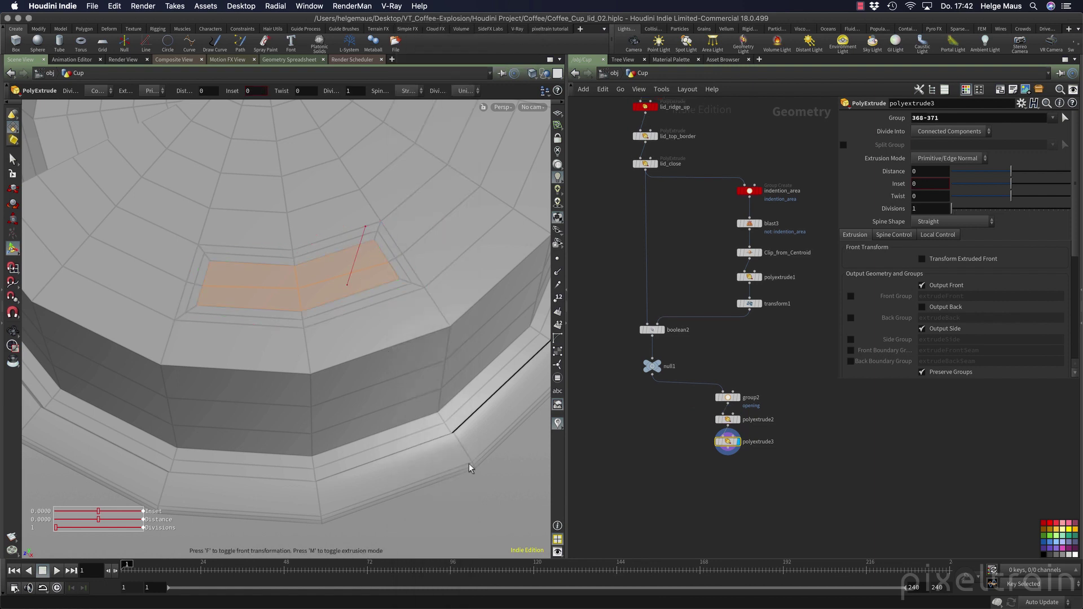
click(991, 120)
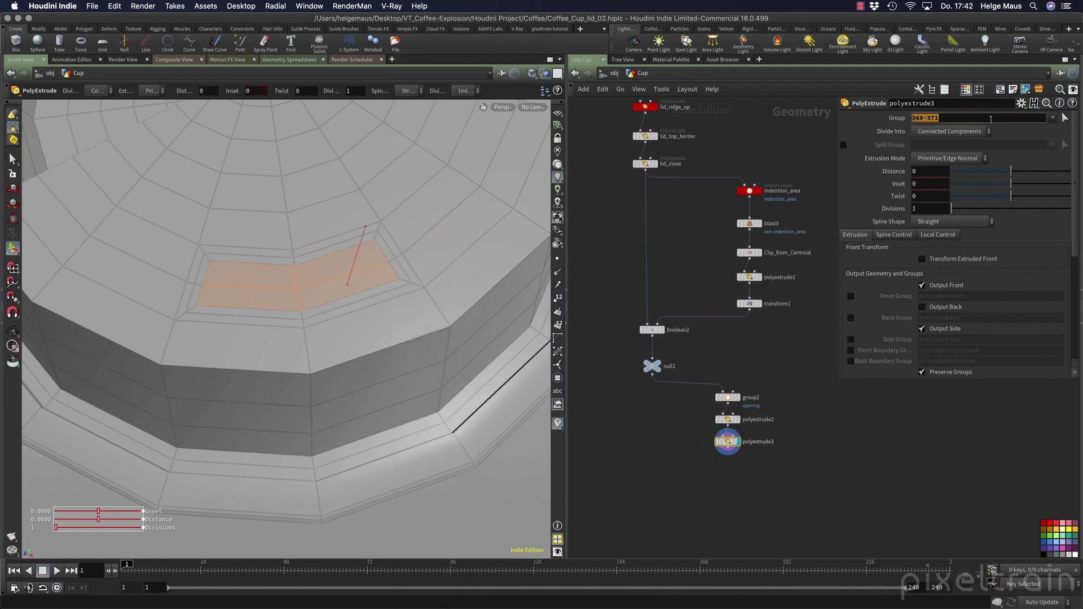
key(BackSpace)
click(1053, 118)
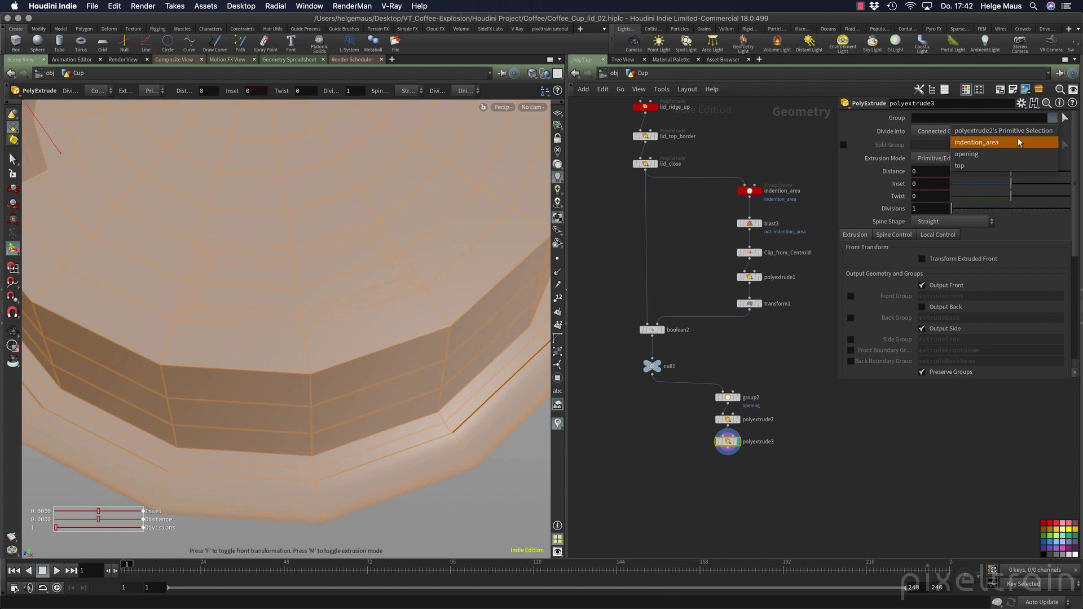
click(1011, 159)
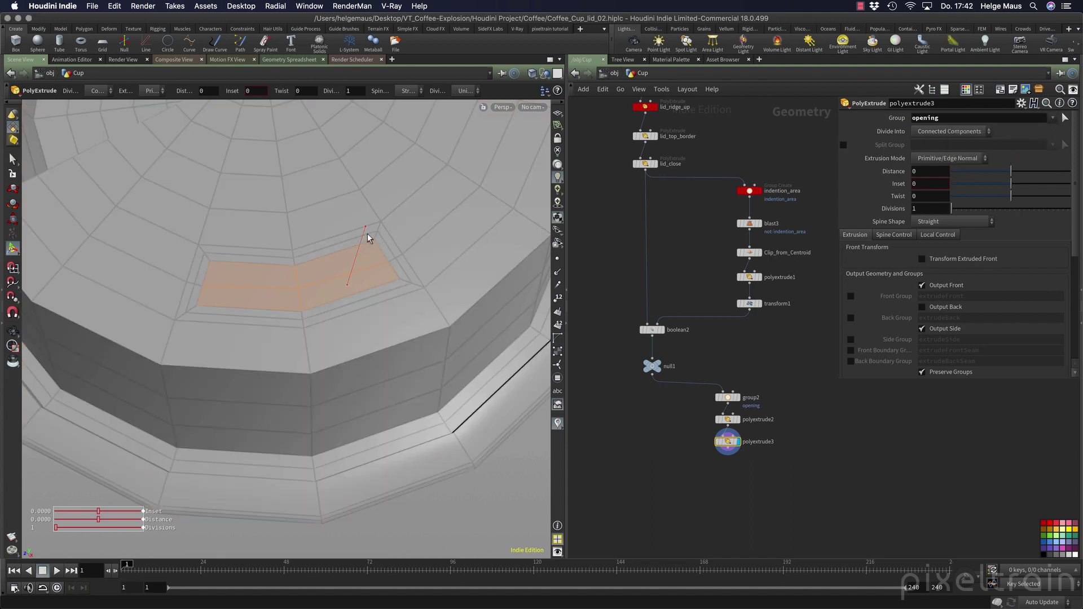
- Extrude the opening downward with a distance of about -0.218 and 3 divisions, and return to face selection
drag(364, 234, 360, 269)
drag(951, 209, 955, 211)
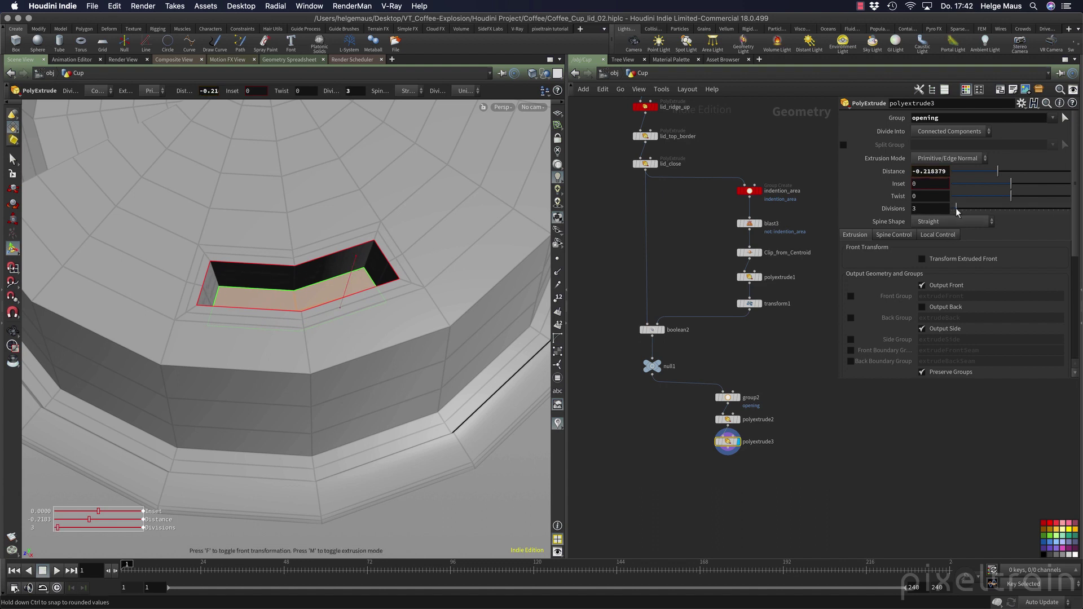
click(13, 160)
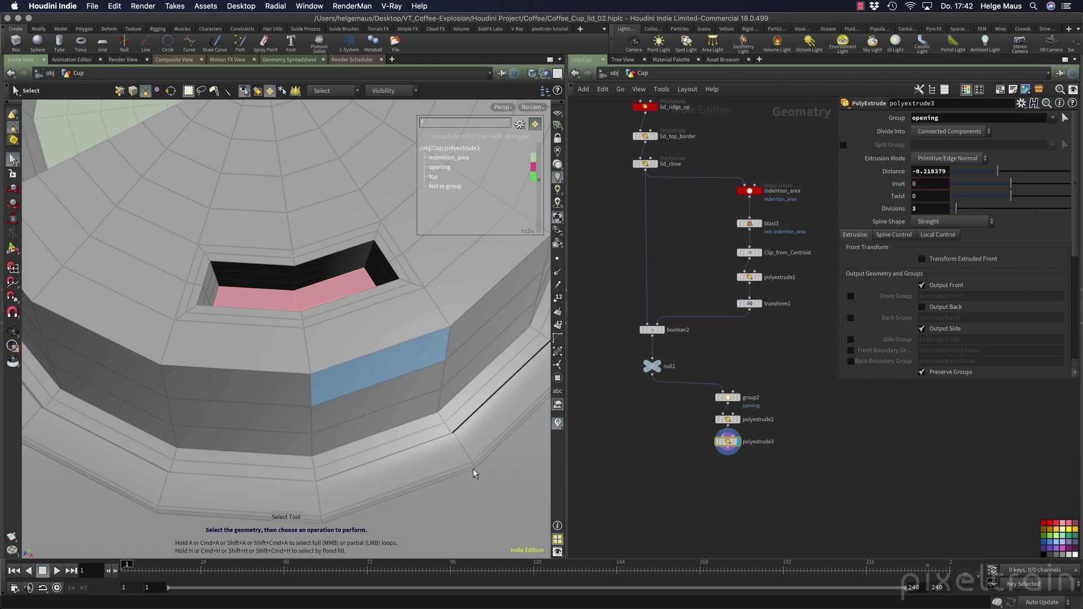
- Turn on viewport subdivision and view the smoothed lid around the extruded drinking opening
key(Escape)
drag(466, 482, 363, 500)
key(s)
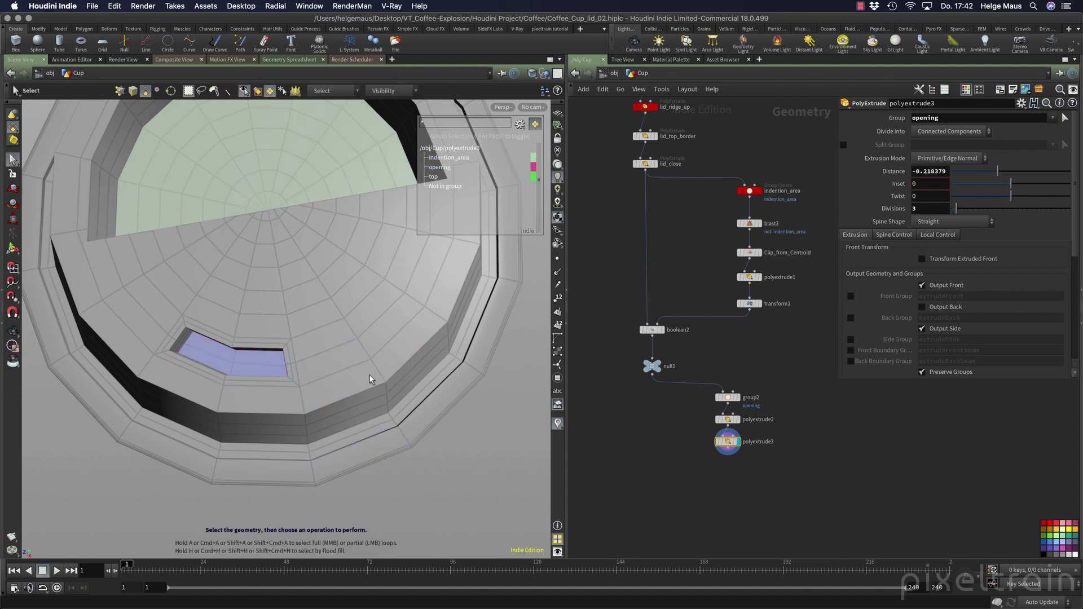
key(shift+equal)
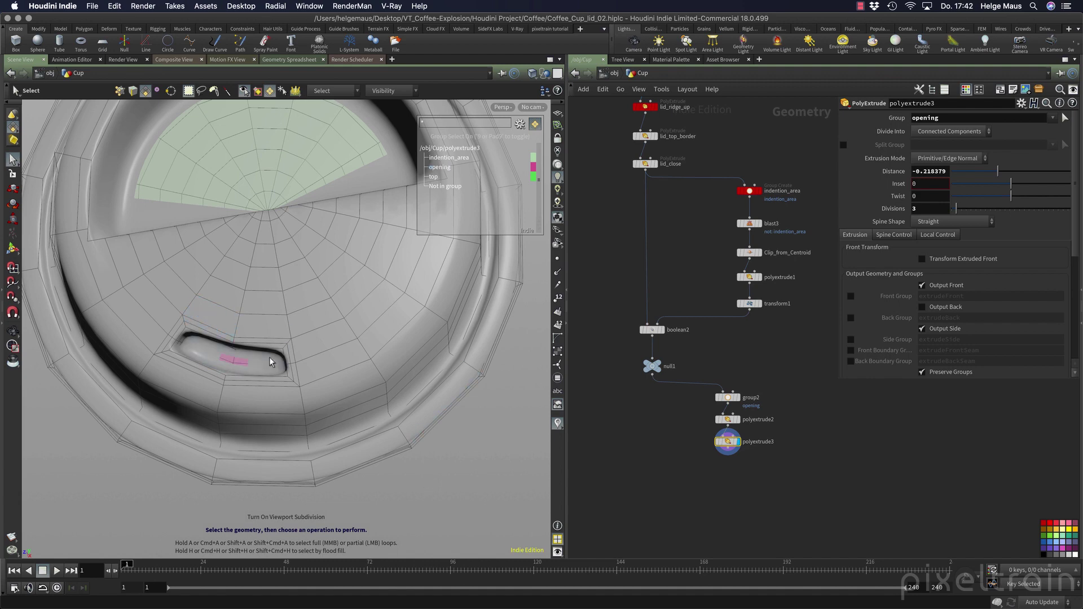
key(Escape)
drag(286, 395, 336, 379)
key(s)
scroll(752, 398, up, 3)
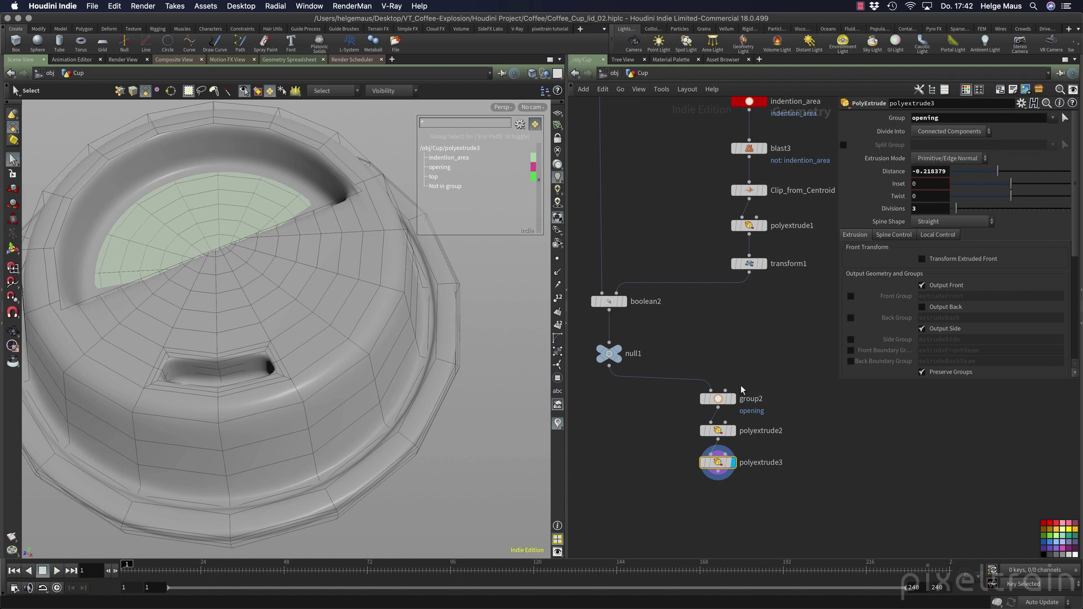
- Move polyextrude2 and polyextrude3 aside together, shift group2 slightly, and display the group2 node's result
mouse_move(727, 400)
drag(750, 500, 757, 441)
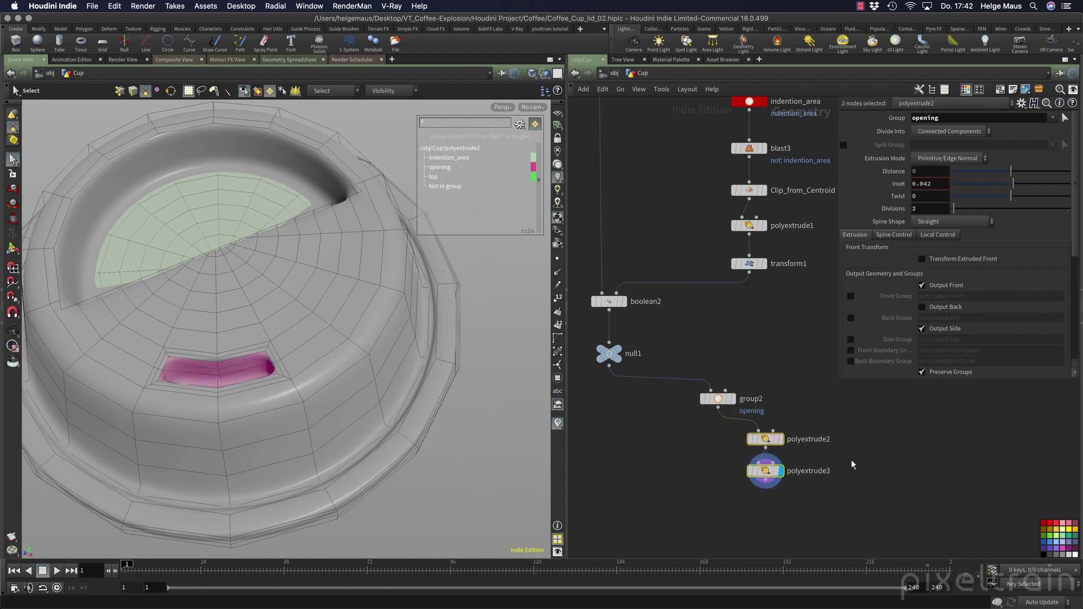
click(718, 402)
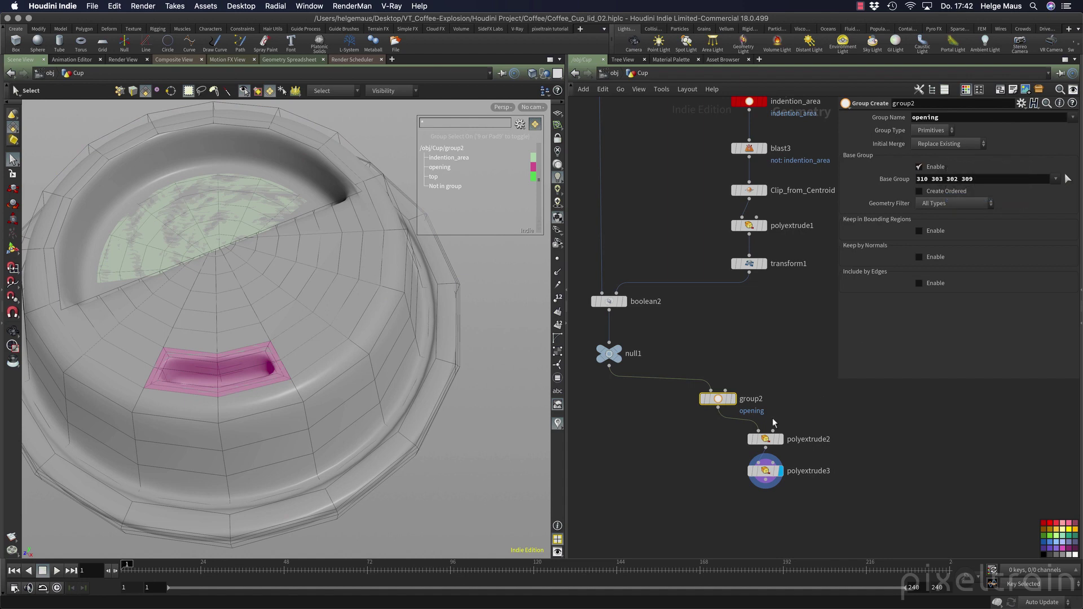
drag(719, 405, 729, 397)
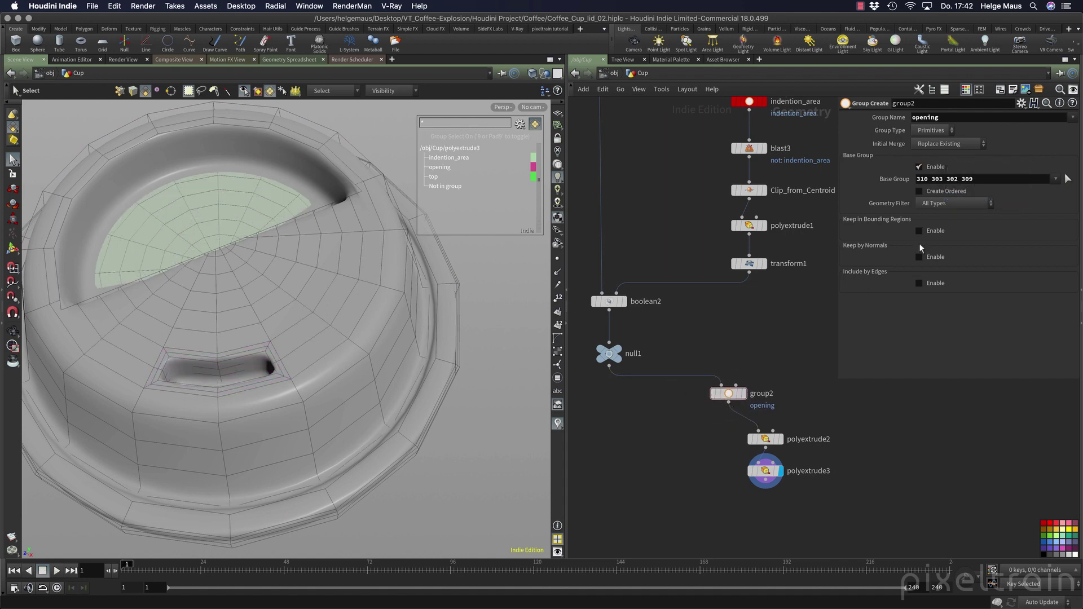
click(743, 394)
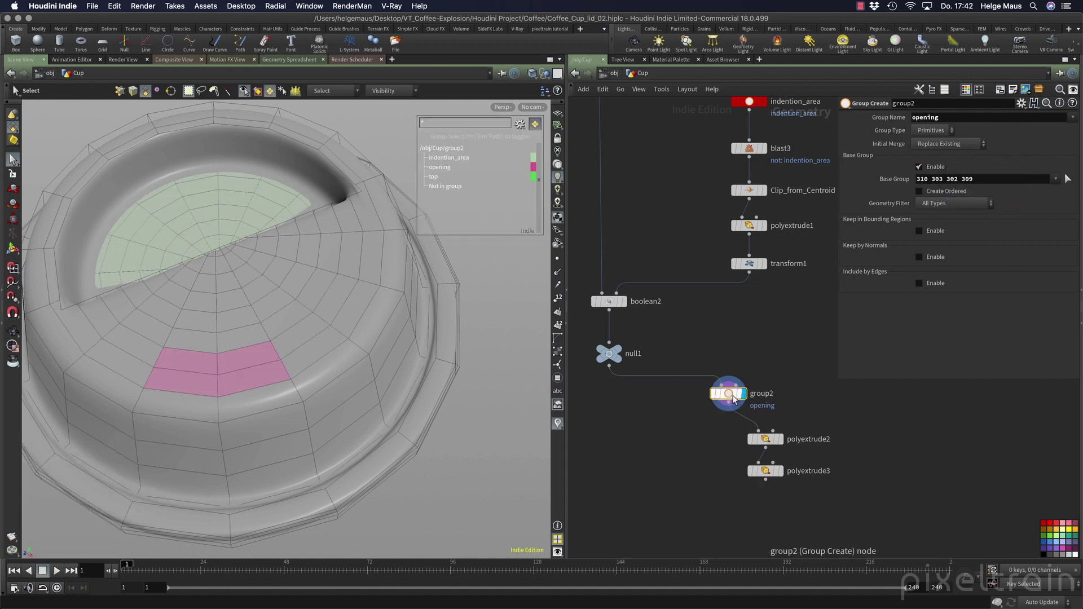
- In group2, disable the base group, enable grouping by bounding region, and set its centre Y to bbox(0,D_YMAX)
click(920, 167)
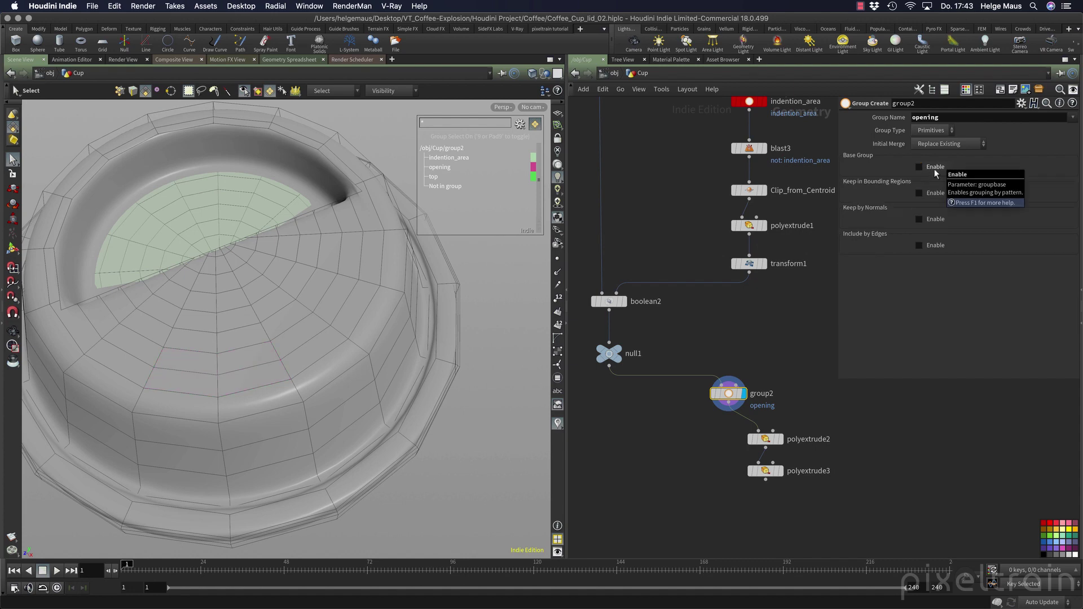
click(941, 198)
click(981, 229)
text(bbox)
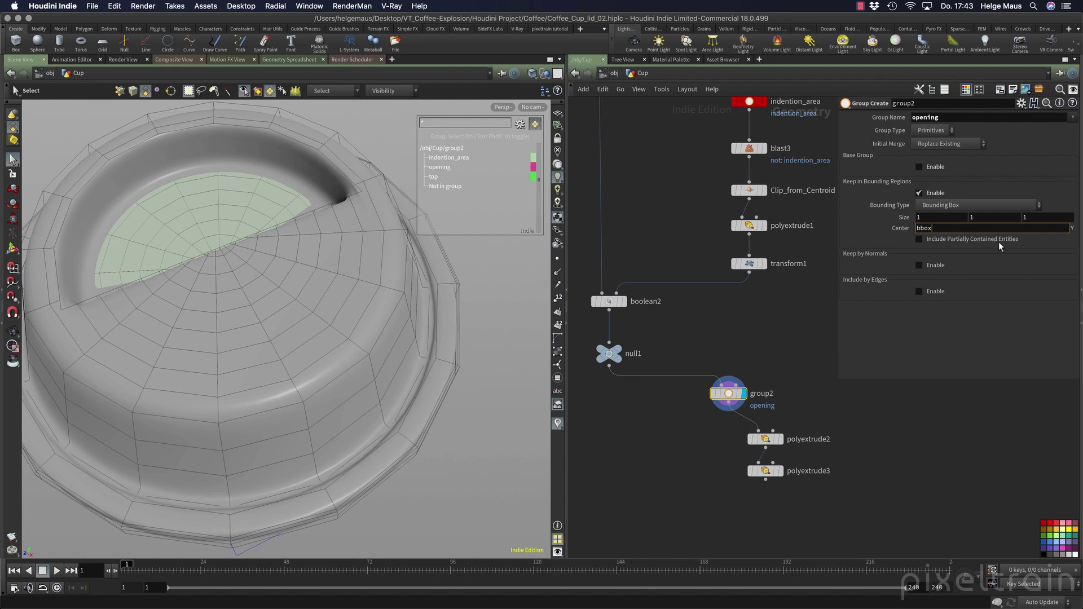
text((0)
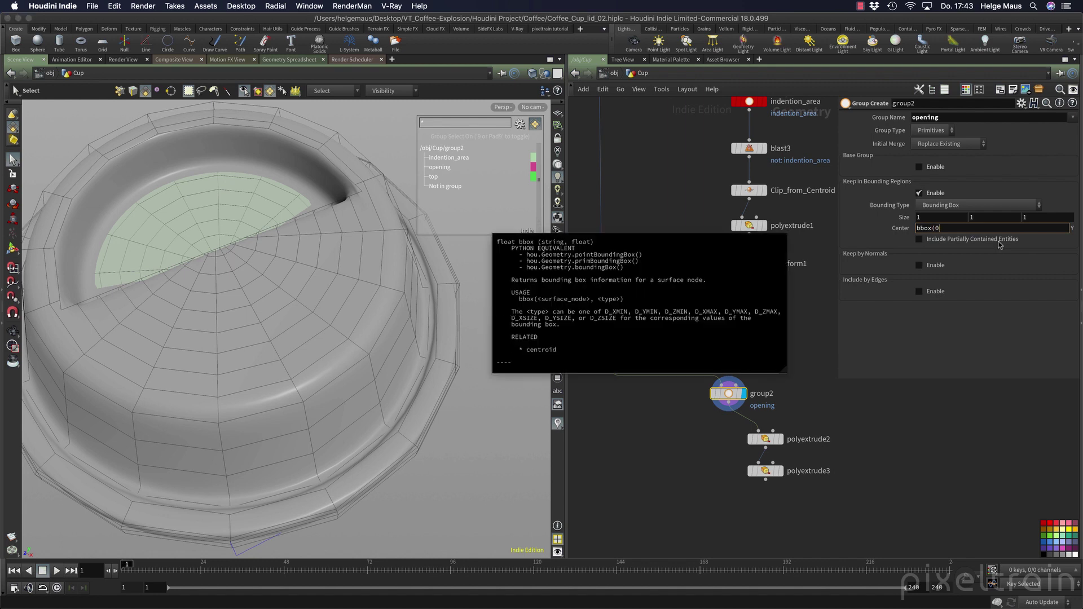
text(,D_YMAX))
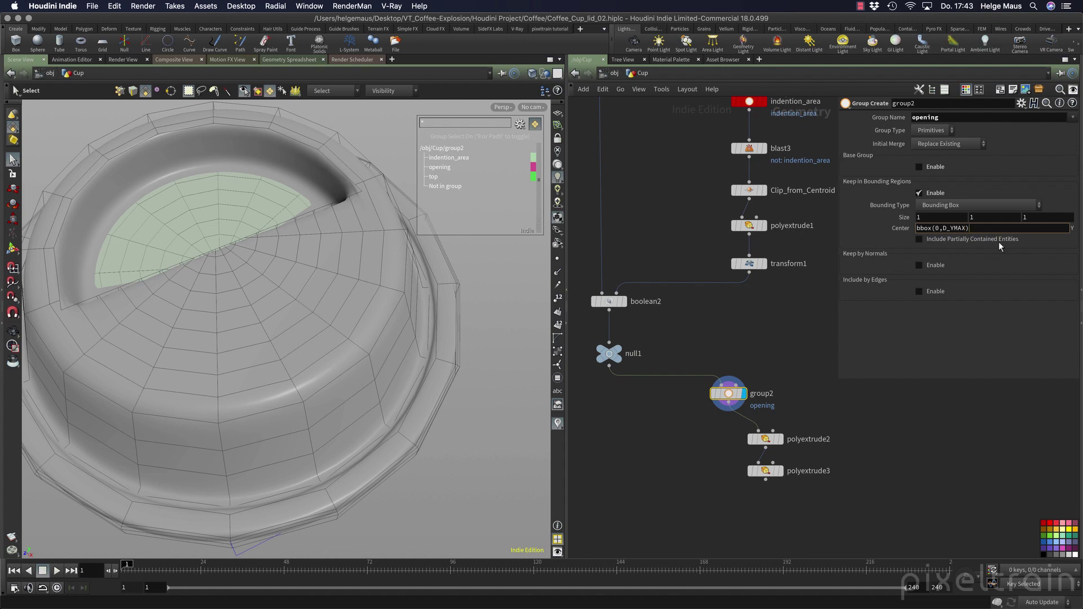
key(Return)
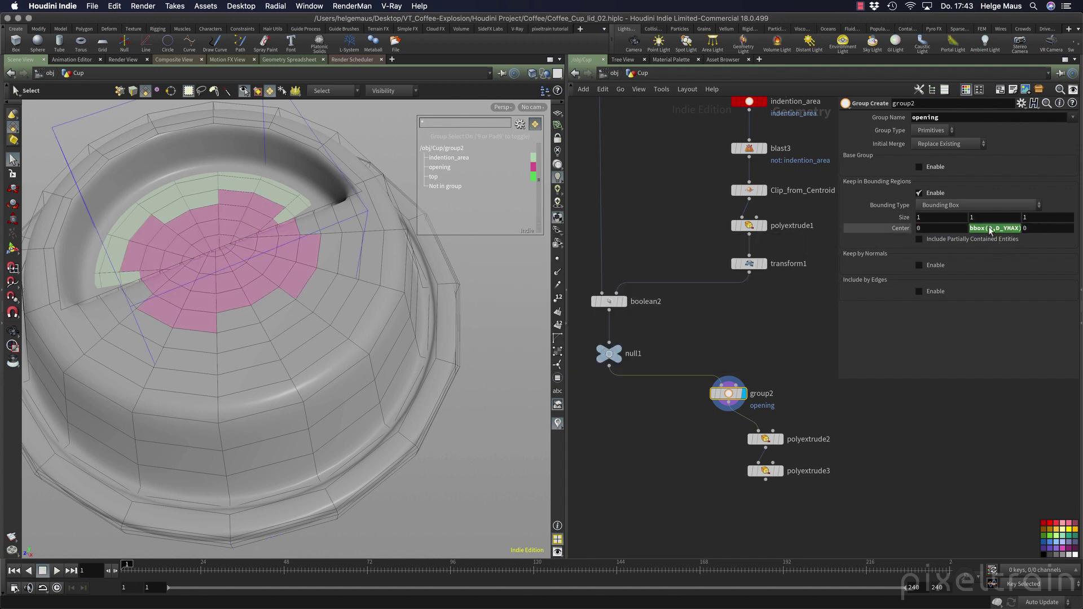
- Change the bounding type of group2 to Bounding Sphere
alt+right_drag(338, 390, 188, 365)
alt+drag(189, 365, 206, 342)
key(s)
click(970, 206)
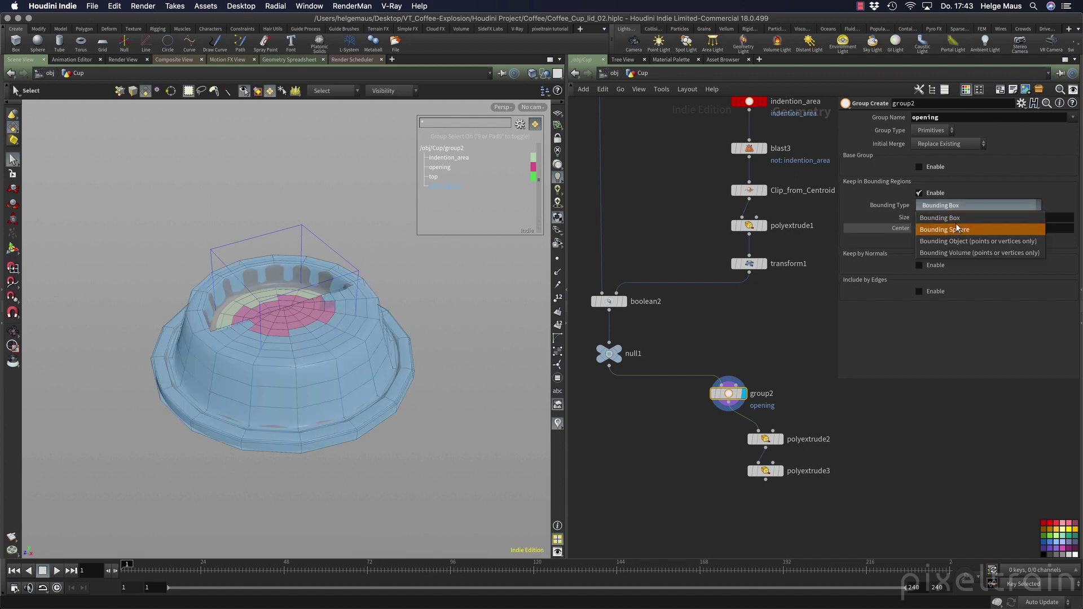
click(958, 229)
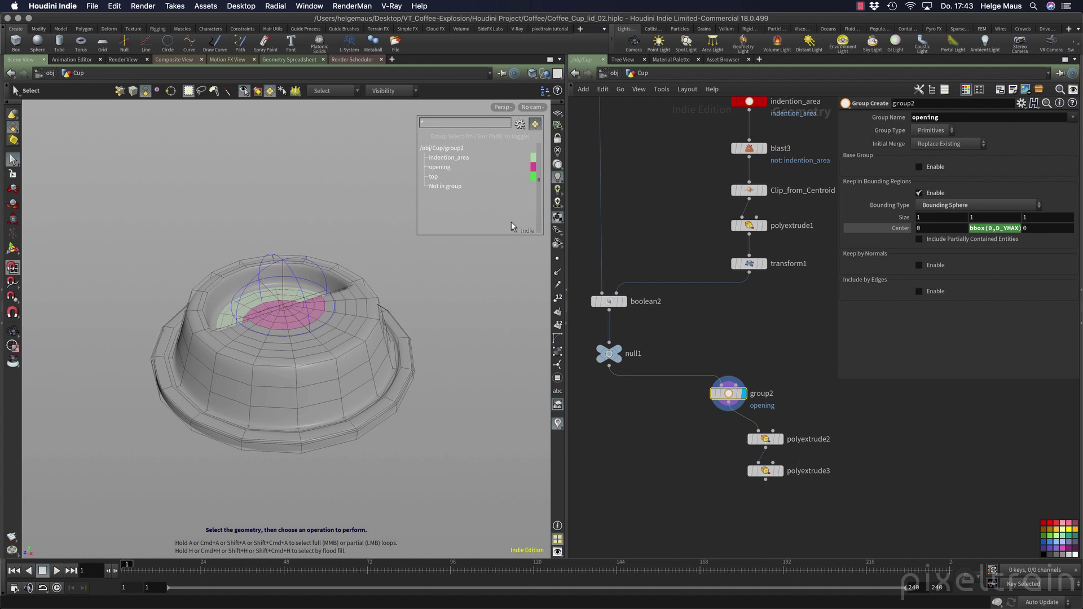
- Move the bounding sphere along X toward the lid's rim to about 0.68 and scale it uniformly to 0.57
drag(273, 283, 408, 344)
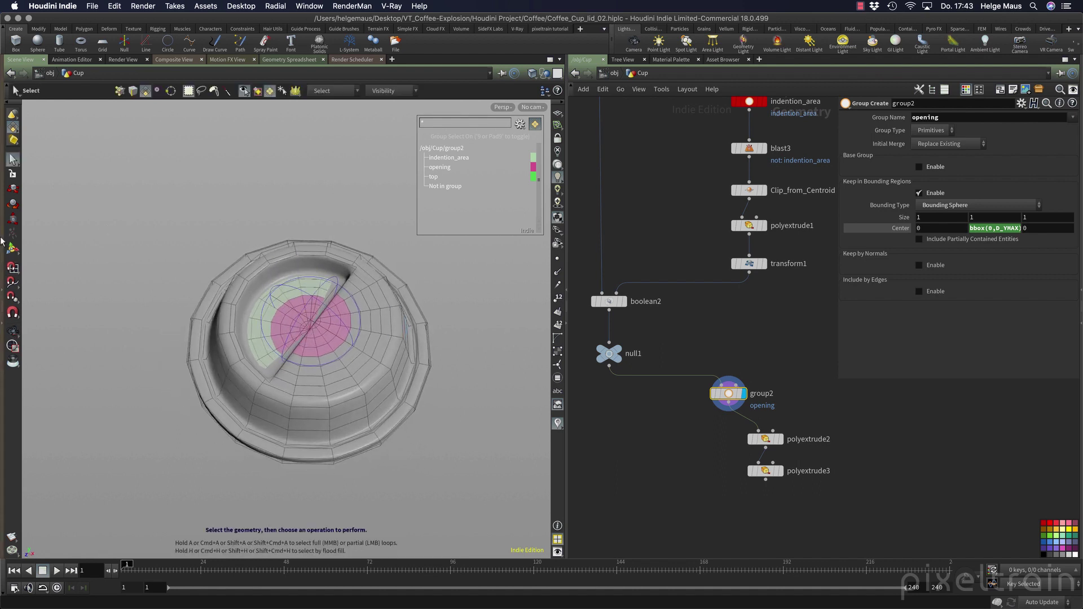
key(Return)
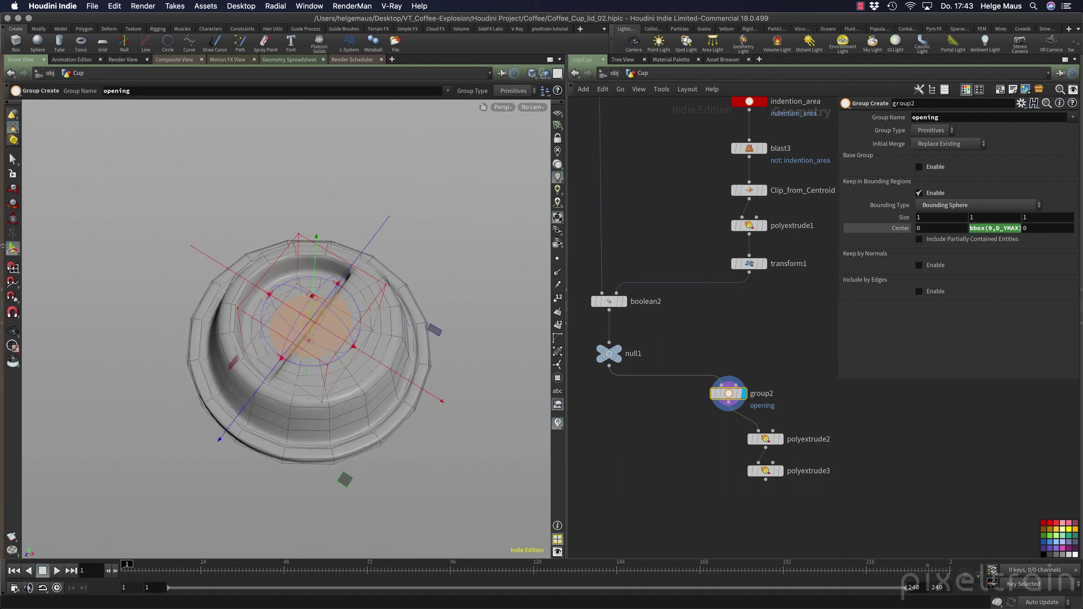
drag(445, 402, 511, 427)
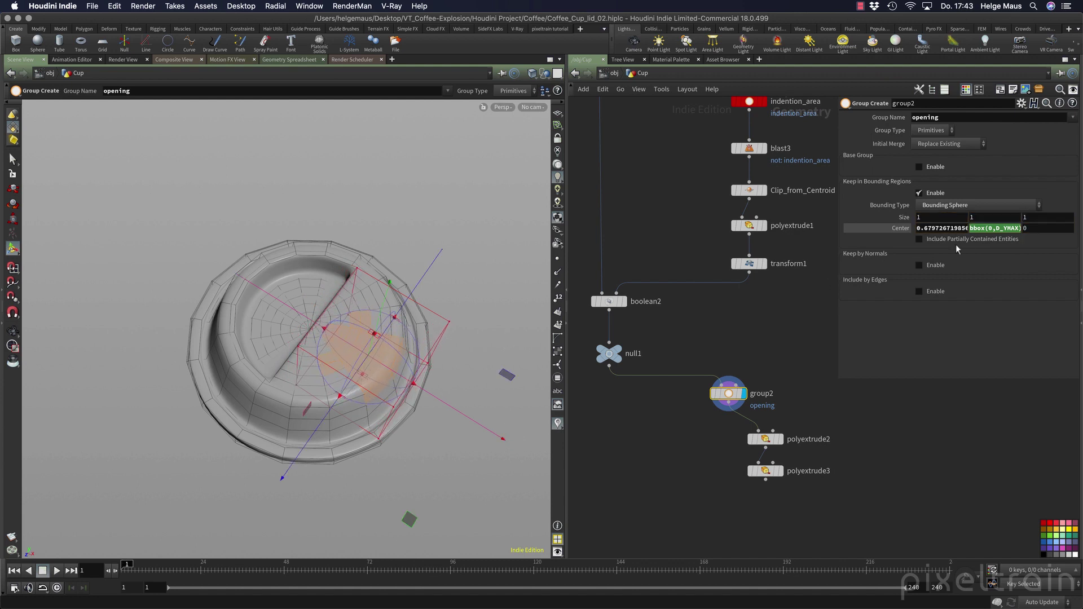
middle_drag(906, 229, 501, 252)
alt+right_drag(500, 251, 543, 320)
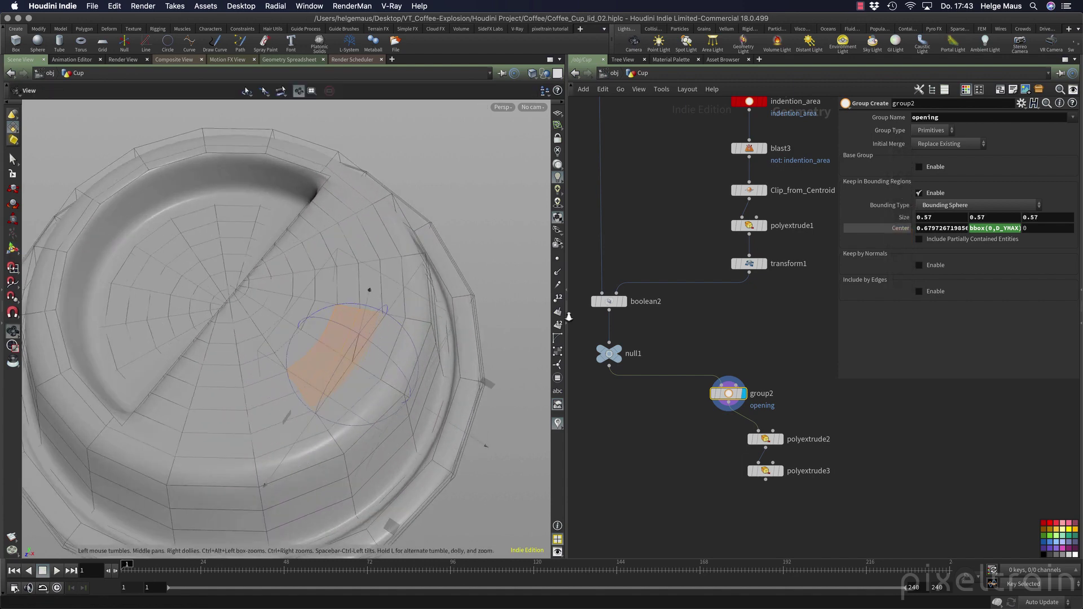
scroll(496, 251, up, 8)
key(Return)
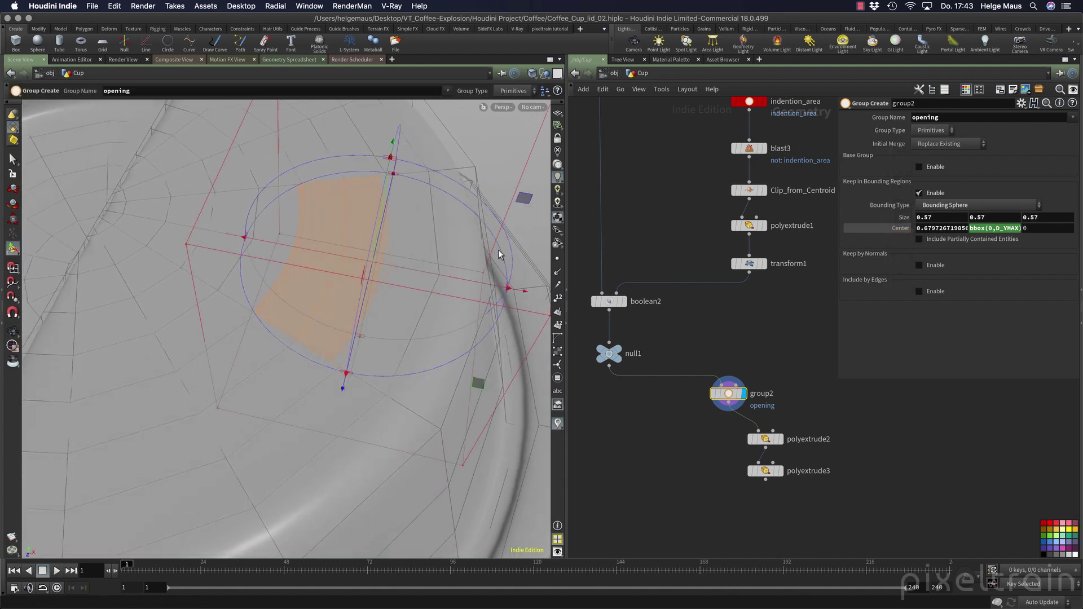
- Shift the bounding sphere's centre X to about 0.705 and try including partially contained entities in the group
drag(477, 286, 259, 315)
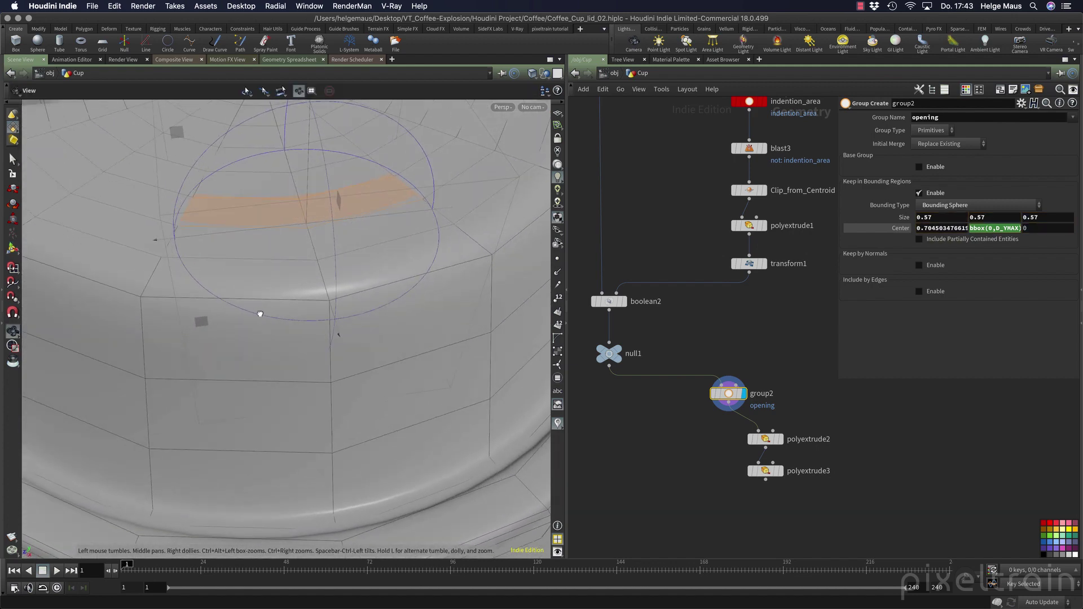
key(Return)
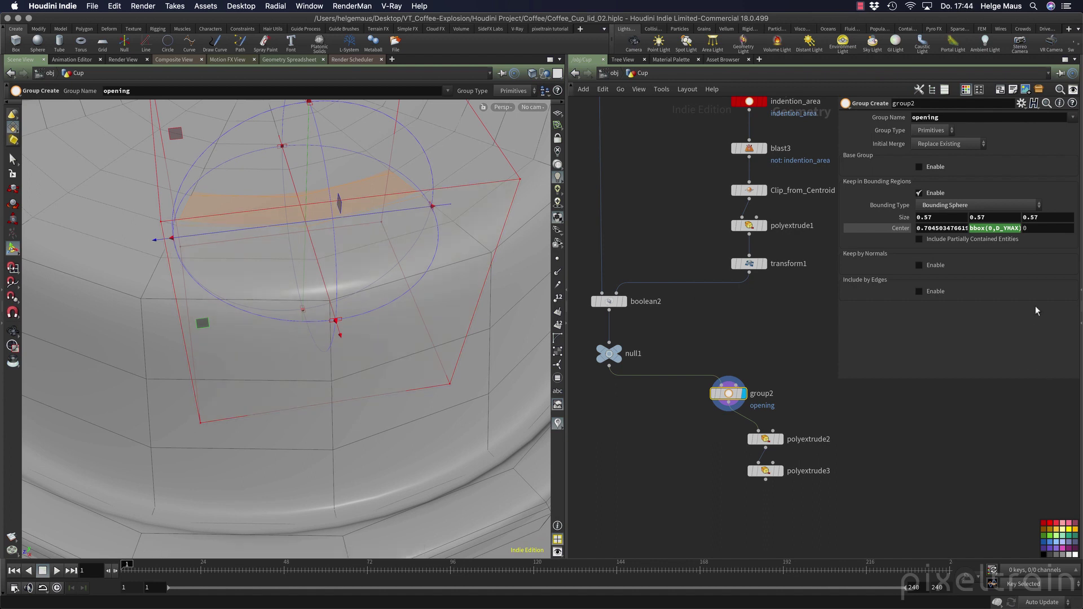
click(919, 239)
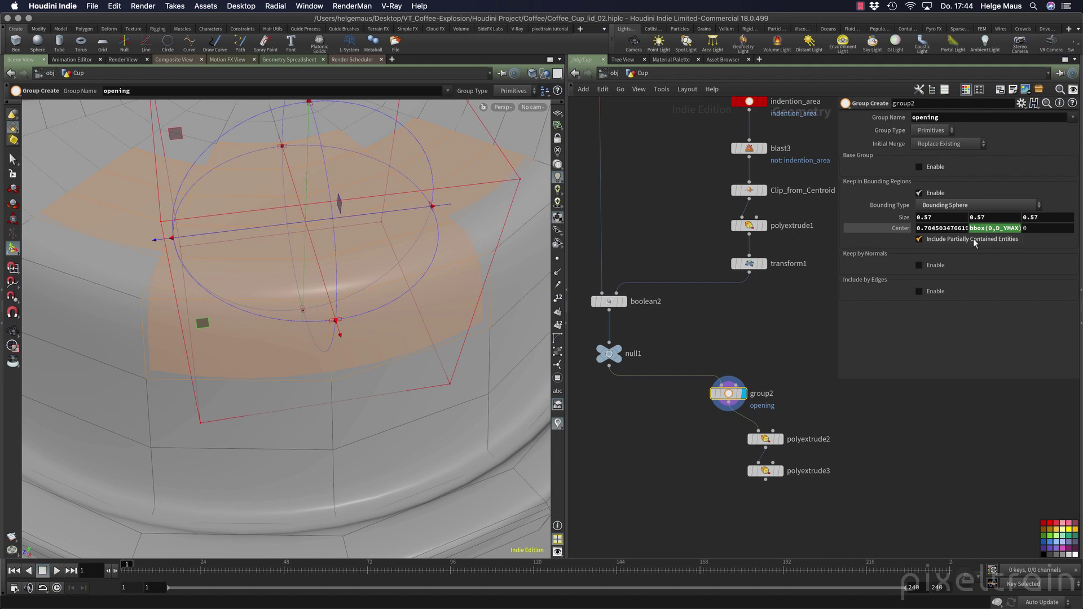
click(975, 240)
- Reshape the bounding sphere to about 0.371 in X and 0.735 in Z, with its centre X at about 0.68
key(Escape)
drag(448, 338, 328, 336)
key(Return)
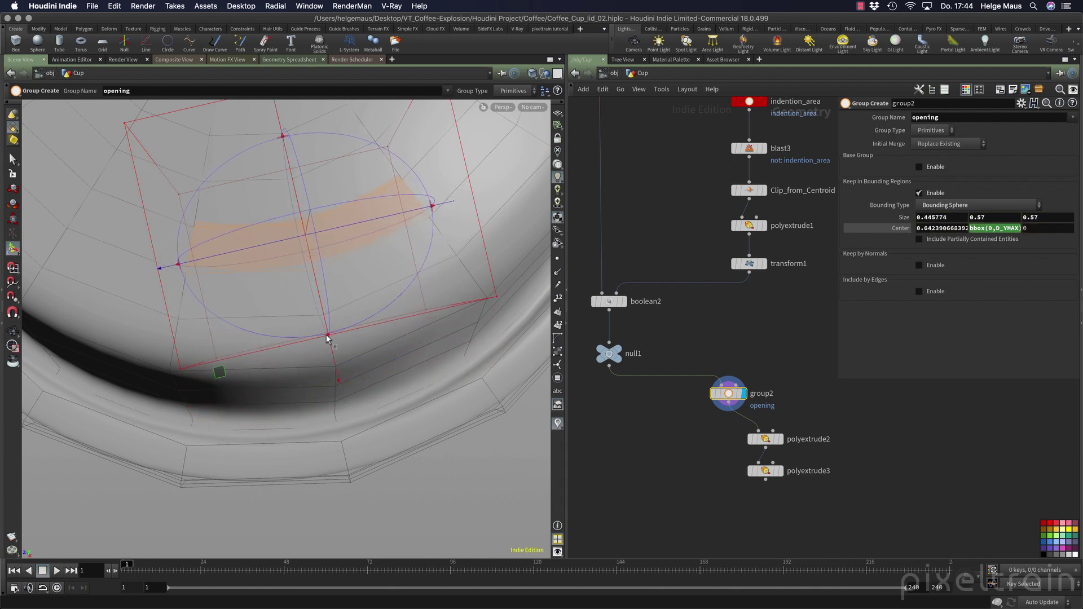
drag(282, 137, 290, 169)
drag(182, 283, 146, 287)
key(super+z)
click(11, 160)
key(Escape)
- Display the polyextrude3 result and move both PolyExtrude nodes back beneath group2
drag(285, 324, 307, 270)
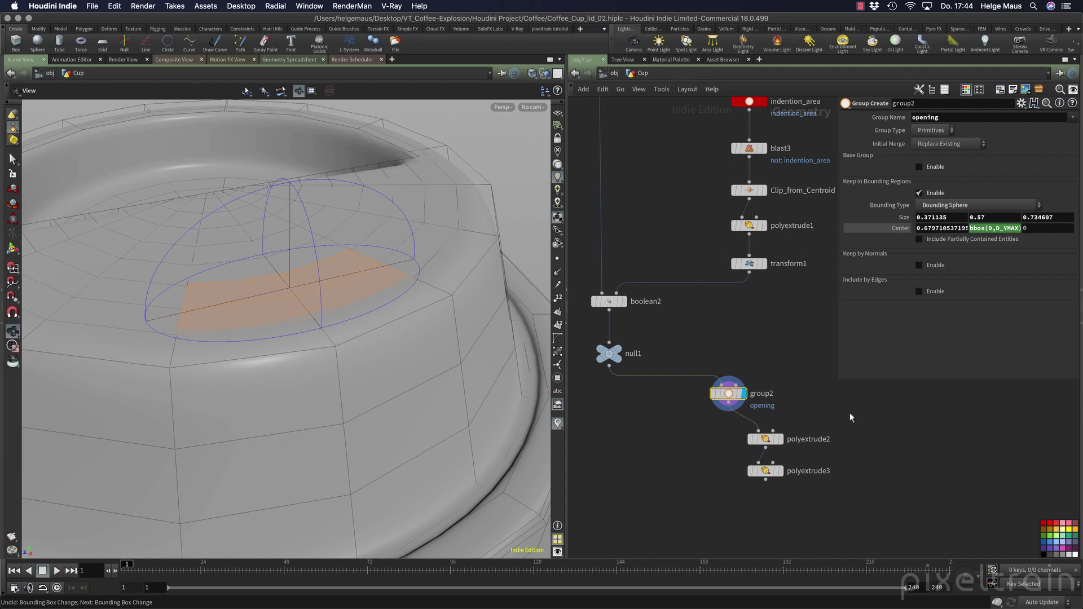
click(781, 439)
click(781, 470)
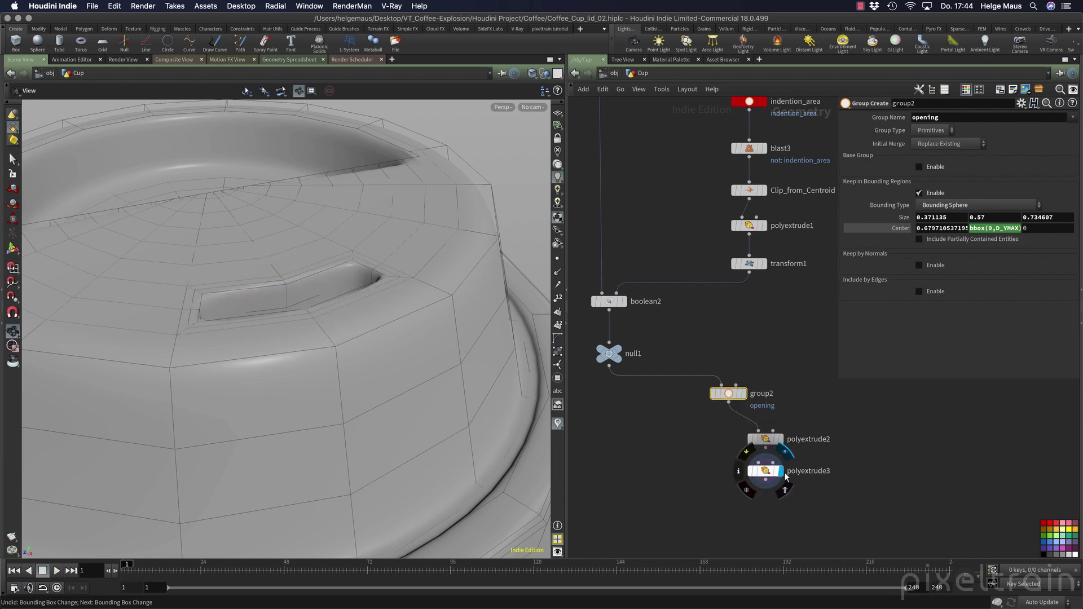
key(s)
drag(700, 434, 791, 479)
drag(772, 441, 742, 445)
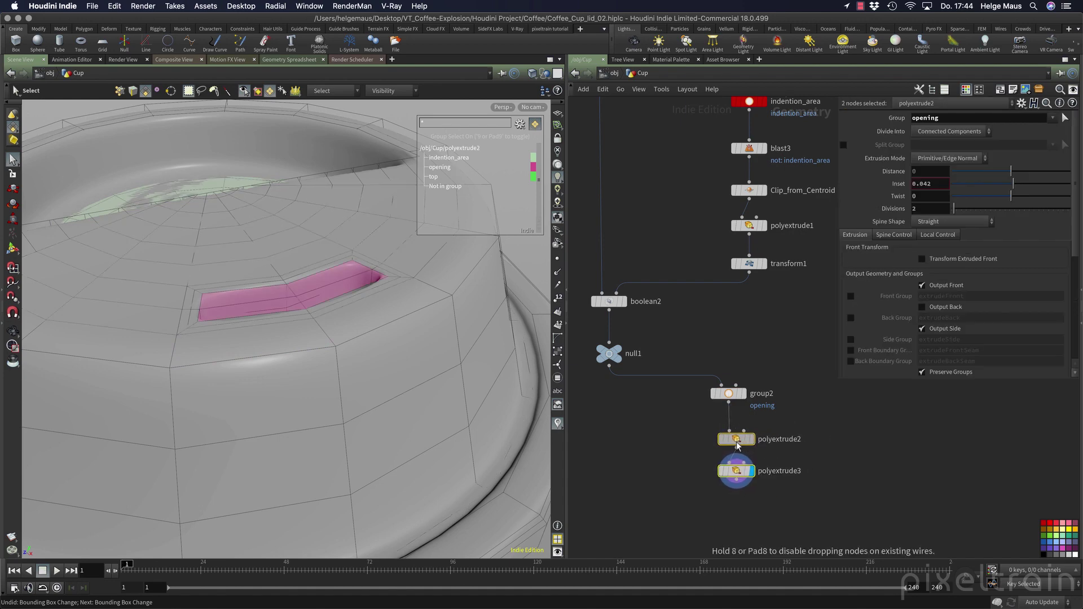
- Rename the group2 node to Where_is_opening
double_click(761, 394)
text(Whe)
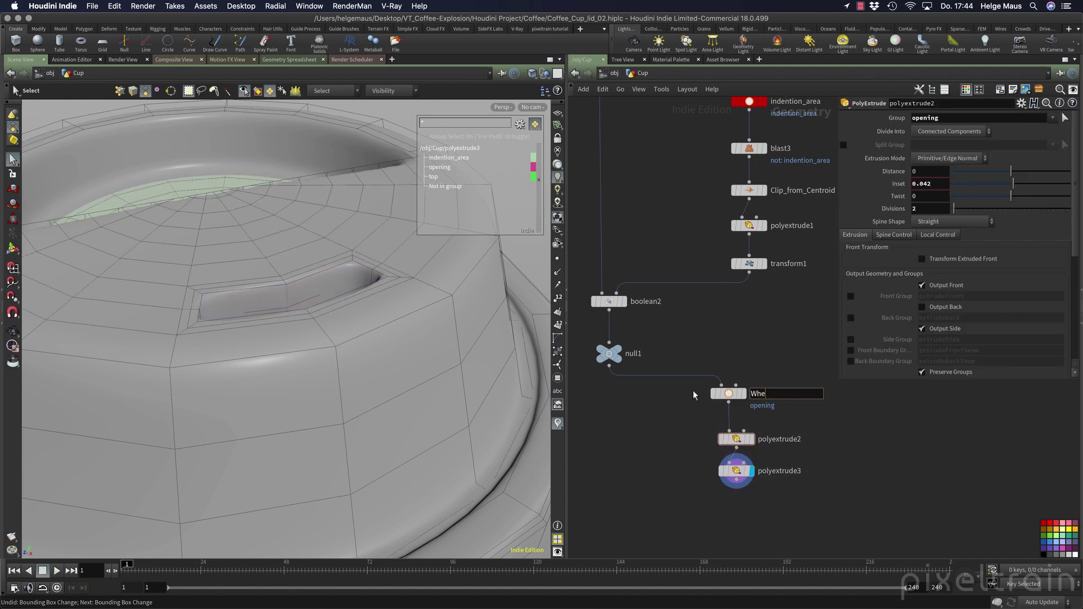
text(re_is_opening)
key(Return)
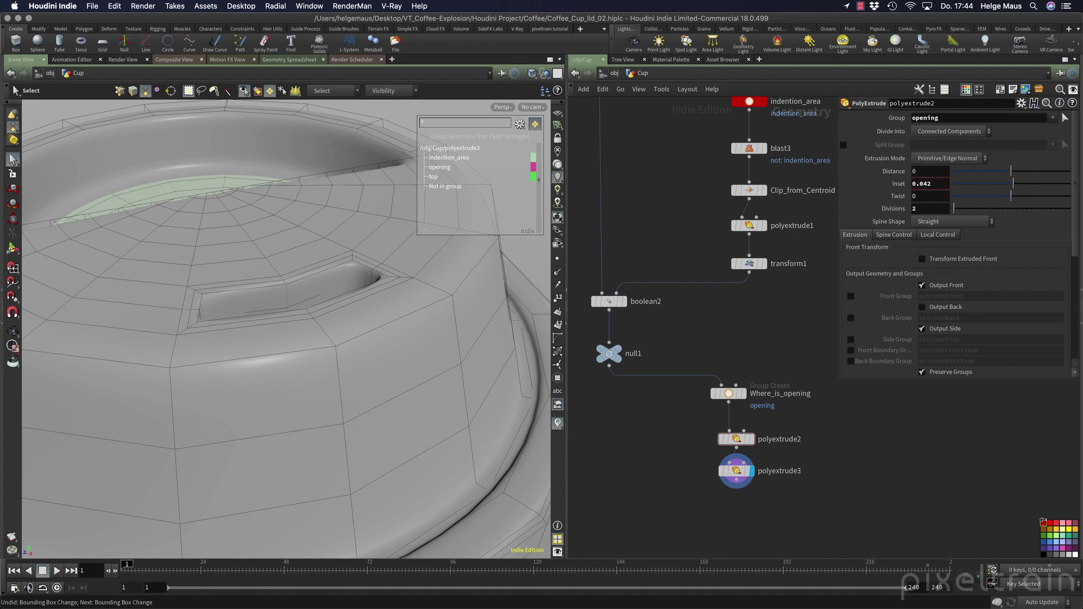
- Colour the Where_is_opening node red and move it with both PolyExtrude nodes beneath null1
drag(1043, 525, 760, 513)
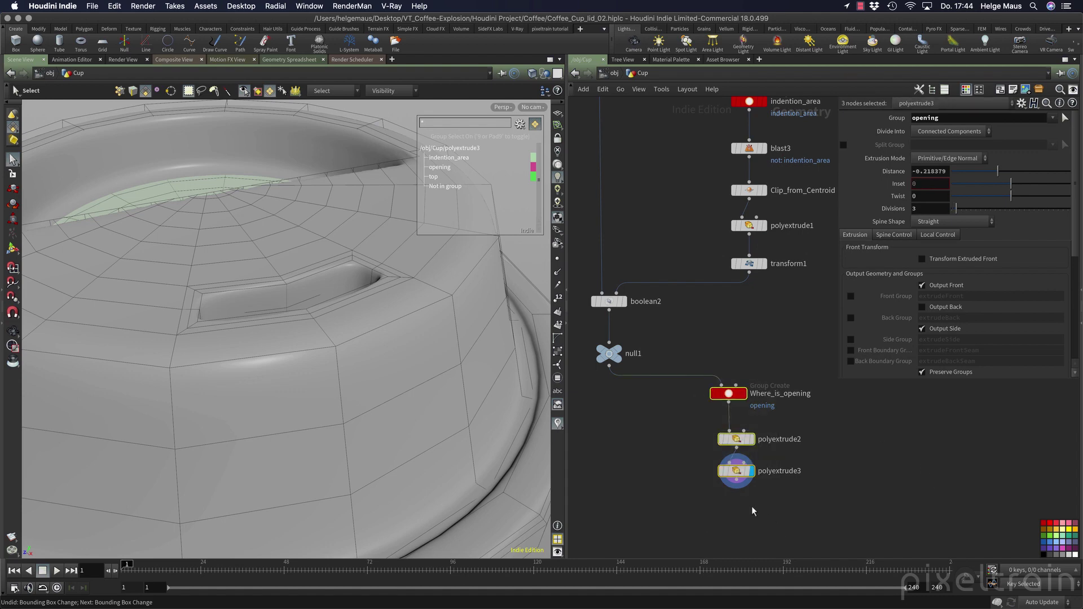
drag(741, 475, 628, 482)
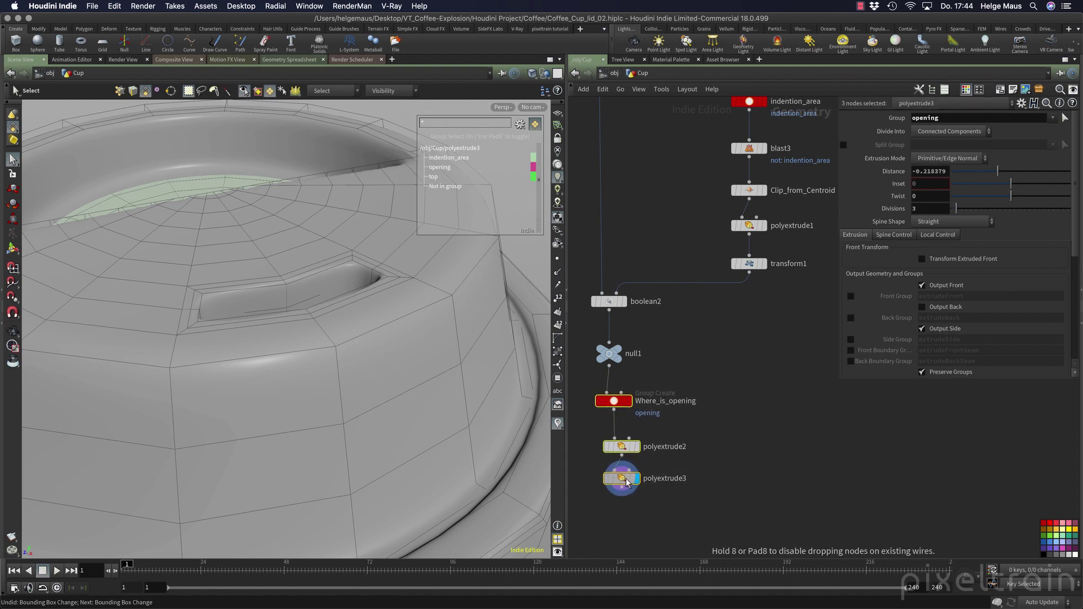
click(627, 482)
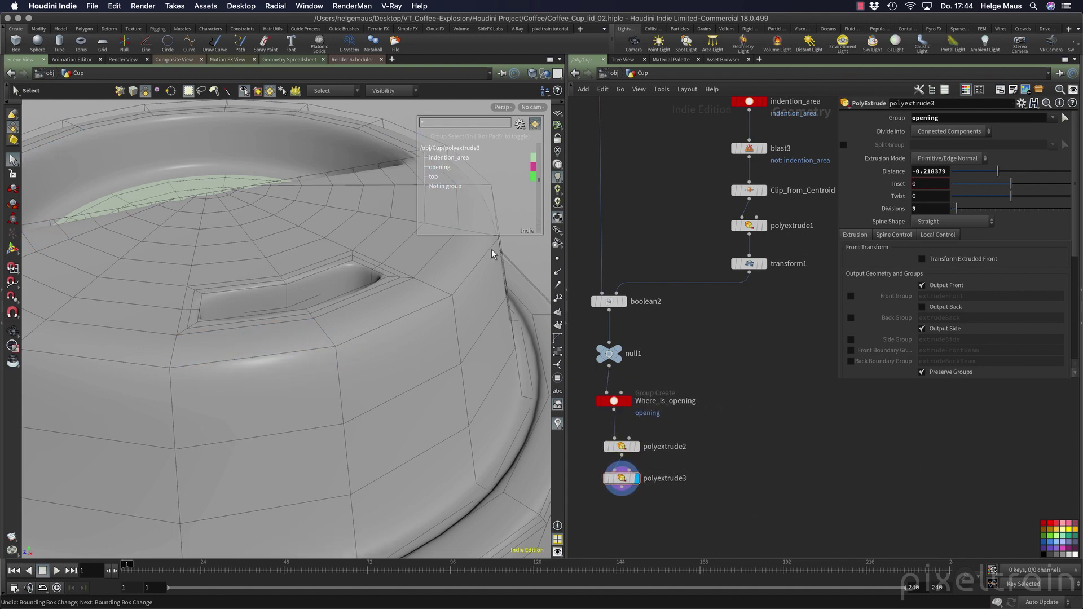
- Hide the viewport's group list, view the whole lid from the side, and save the scene
click(269, 91)
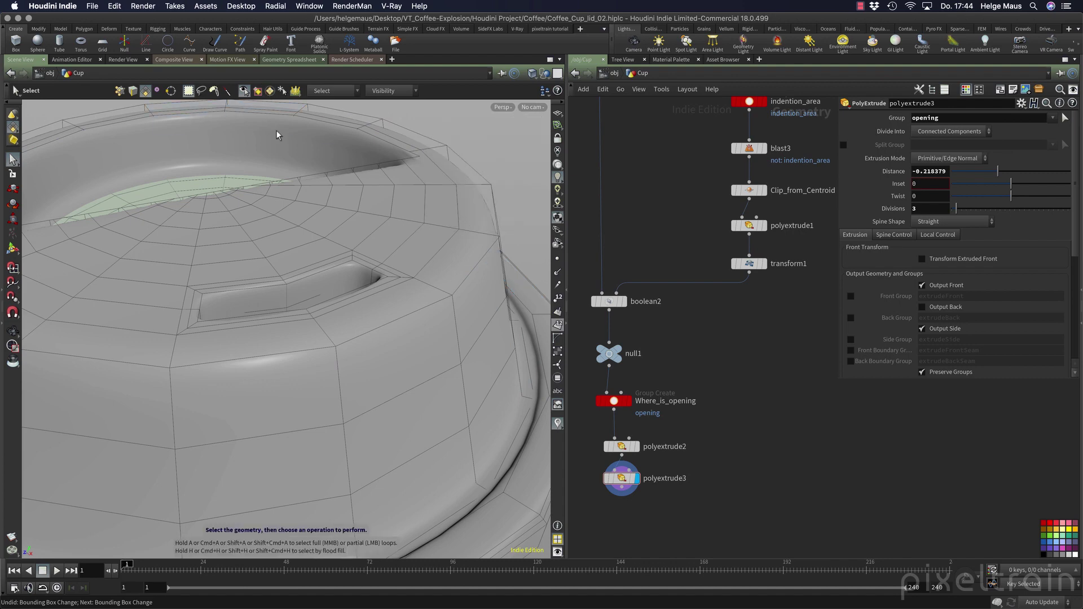
alt+right_drag(375, 344, 244, 348)
alt+drag(244, 348, 310, 307)
key(super+s)
key(s)
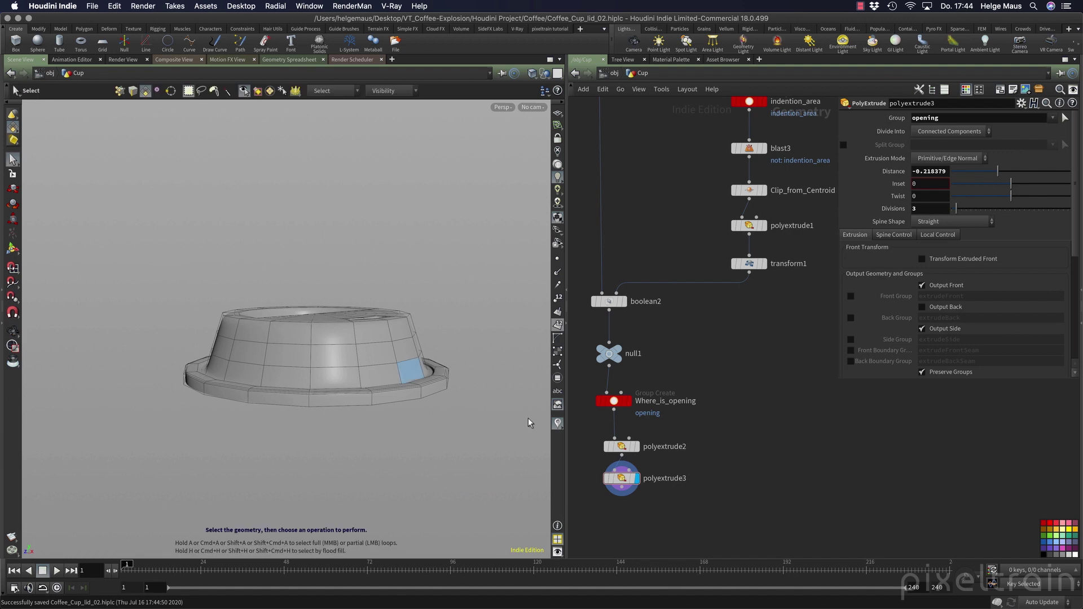
- Align polyextrude2 and polyextrude3 vertically under the Where_is_opening node
middle_drag(814, 465, 835, 437)
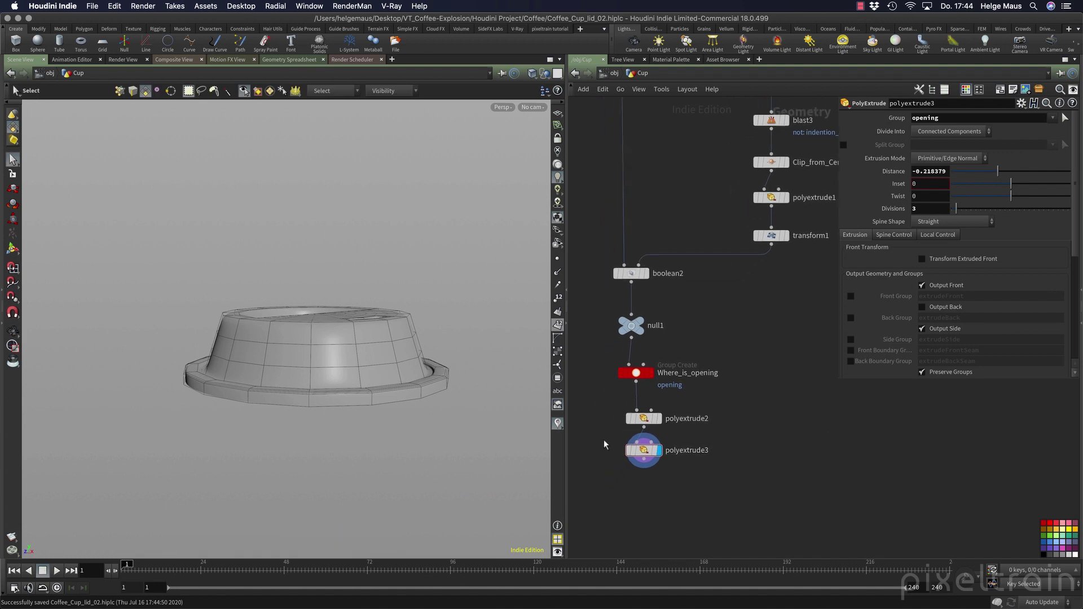
drag(613, 408, 668, 459)
drag(644, 419, 636, 428)
scroll(810, 429, down, 3)
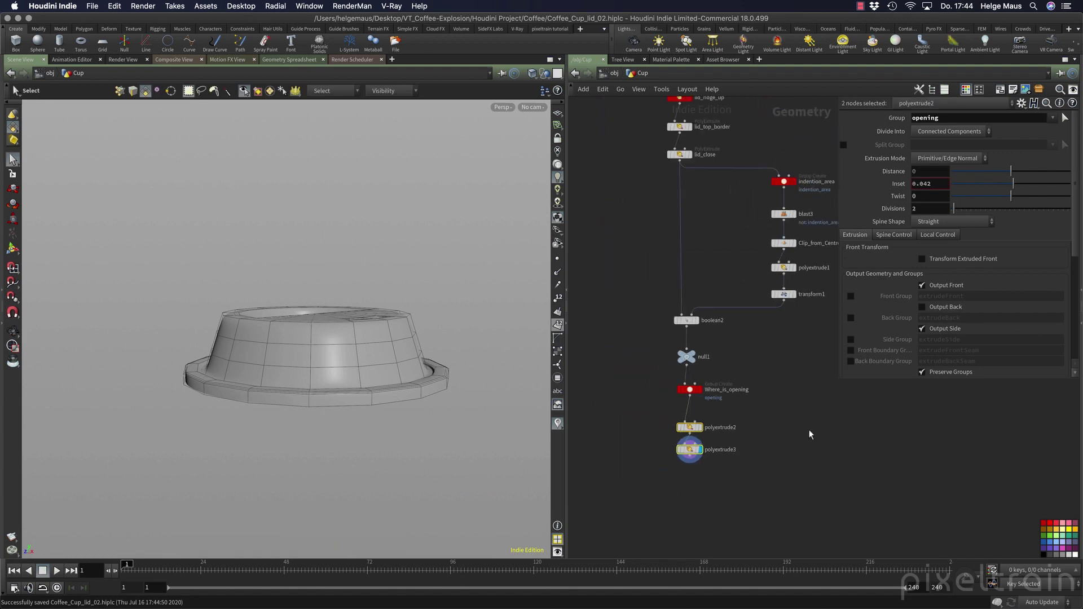
- Show the lid_down node's result in the viewport and view the ring from a low side angle
middle_drag(820, 382, 832, 515)
mouse_move(674, 381)
middle_down()
mouse_move(671, 405)
mouse_move(713, 507)
middle_up()
mouse_move(692, 319)
middle_down()
mouse_move(692, 374)
mouse_move(736, 420)
middle_up()
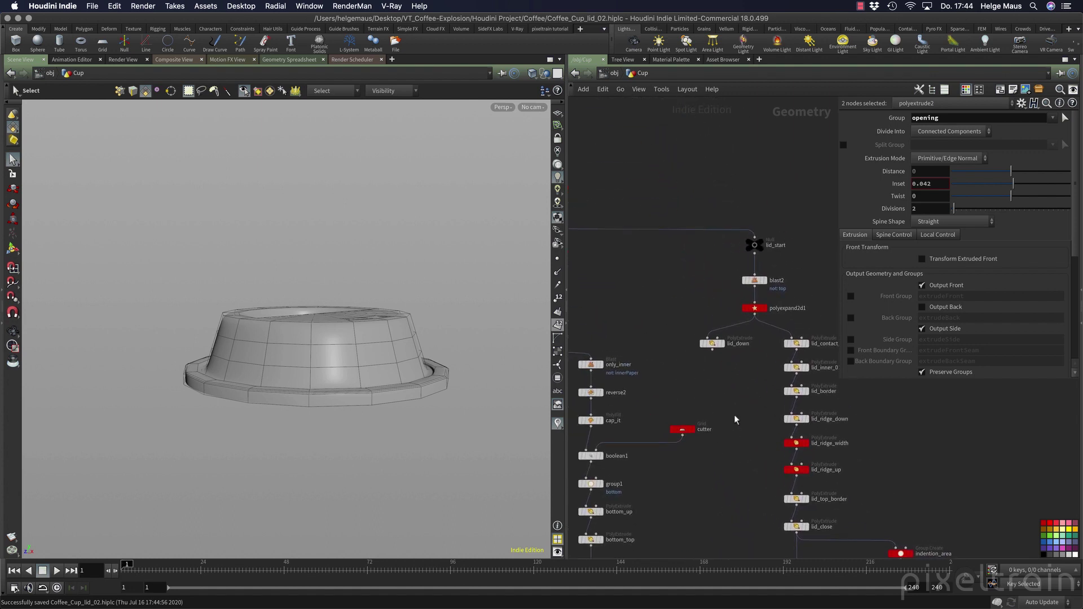
click(722, 344)
key(space)
right_drag(312, 435, 423, 429)
drag(423, 429, 487, 425)
scroll(487, 424, down, 6)
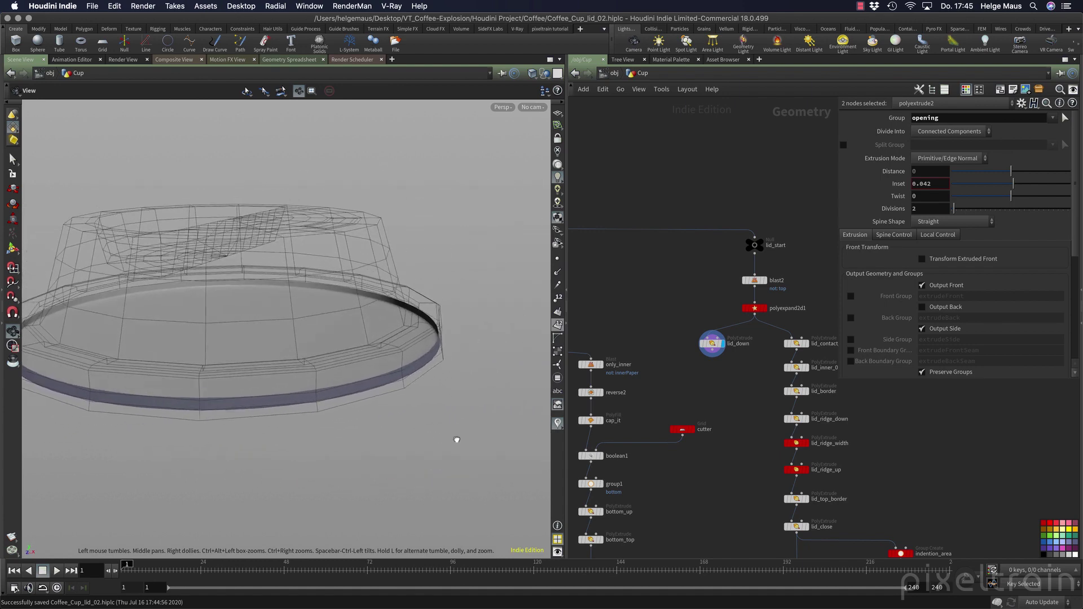
key(s)
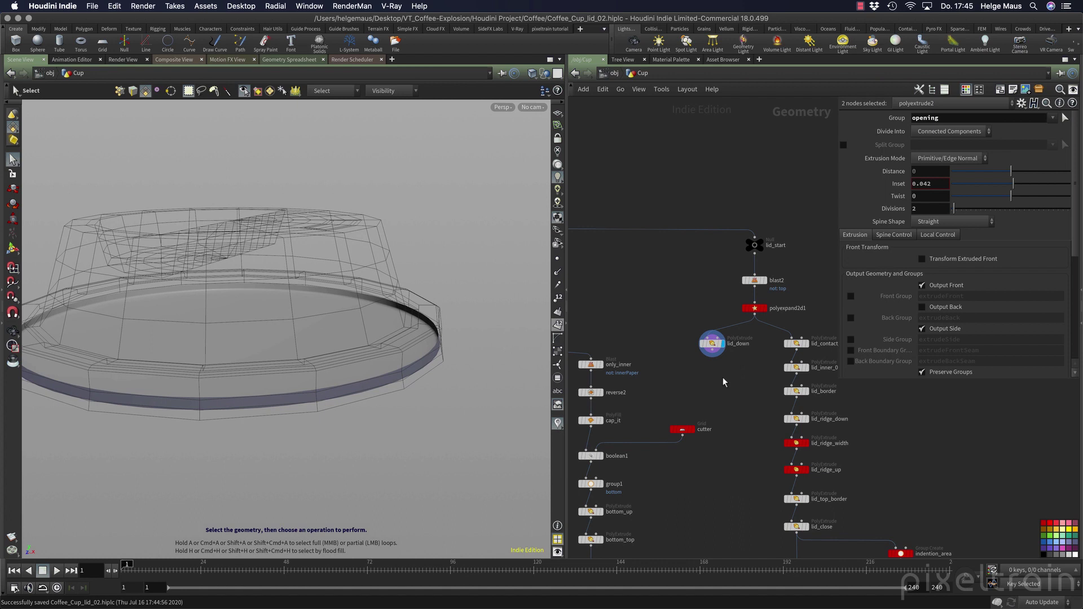
- Turn off Output Front on the lid_down extrusion so only its side walls are output
click(713, 344)
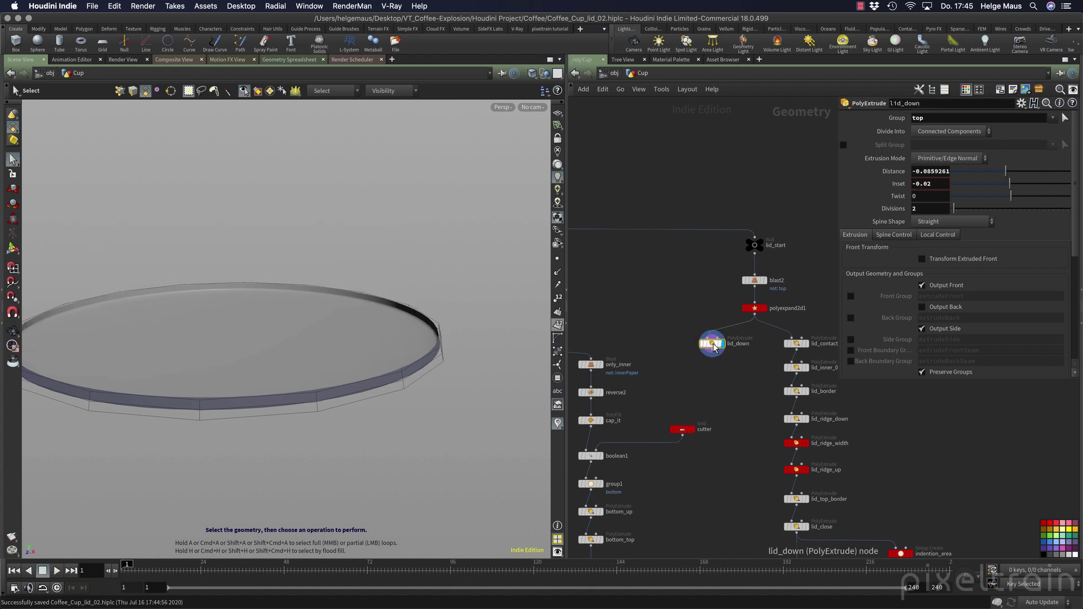
click(923, 286)
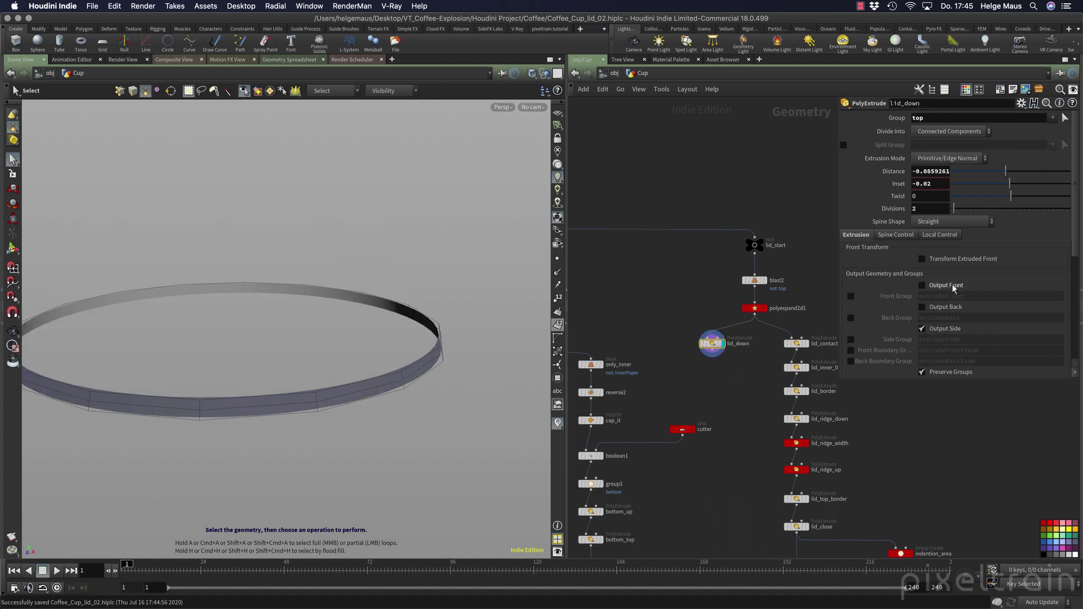
drag(305, 474, 394, 397)
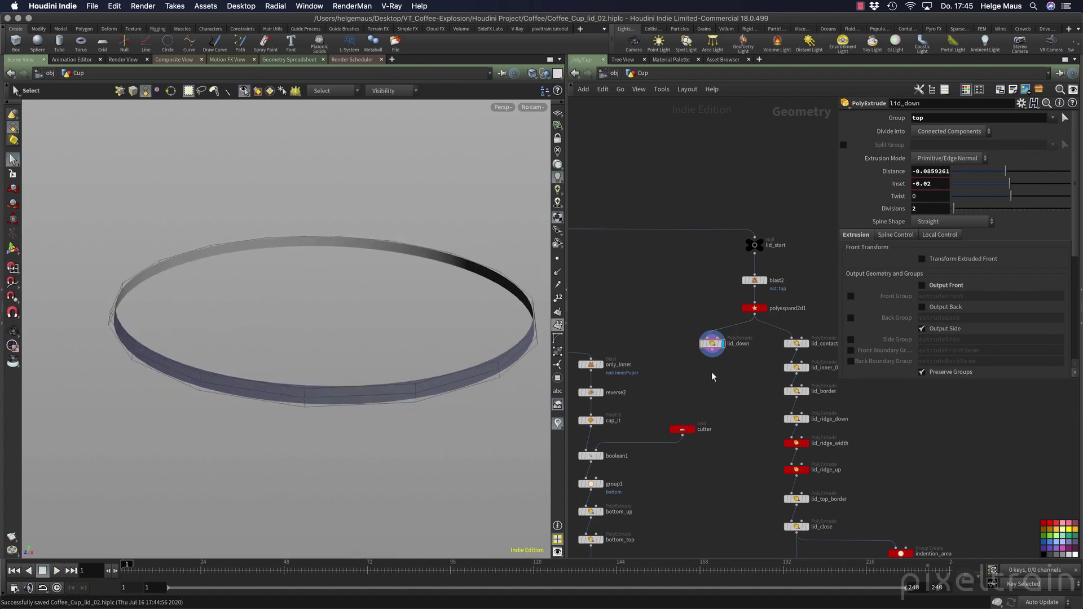
- Add a Reverse node directly beneath lid_down, fed by it, and show its result in the viewport
key(Tab)
text(reve)
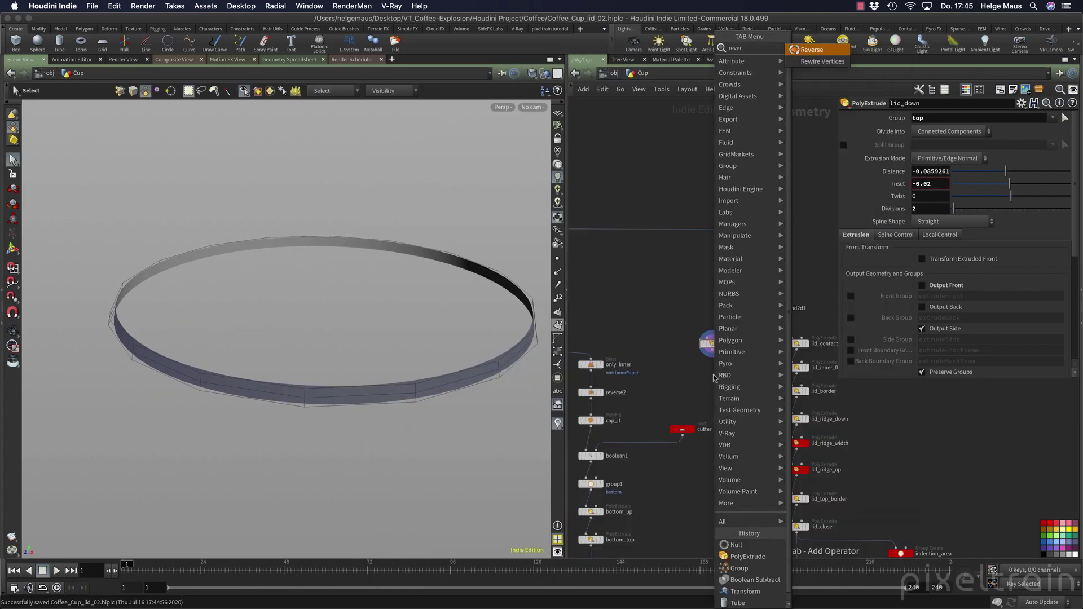
key(Return)
click(714, 376)
drag(712, 350, 712, 369)
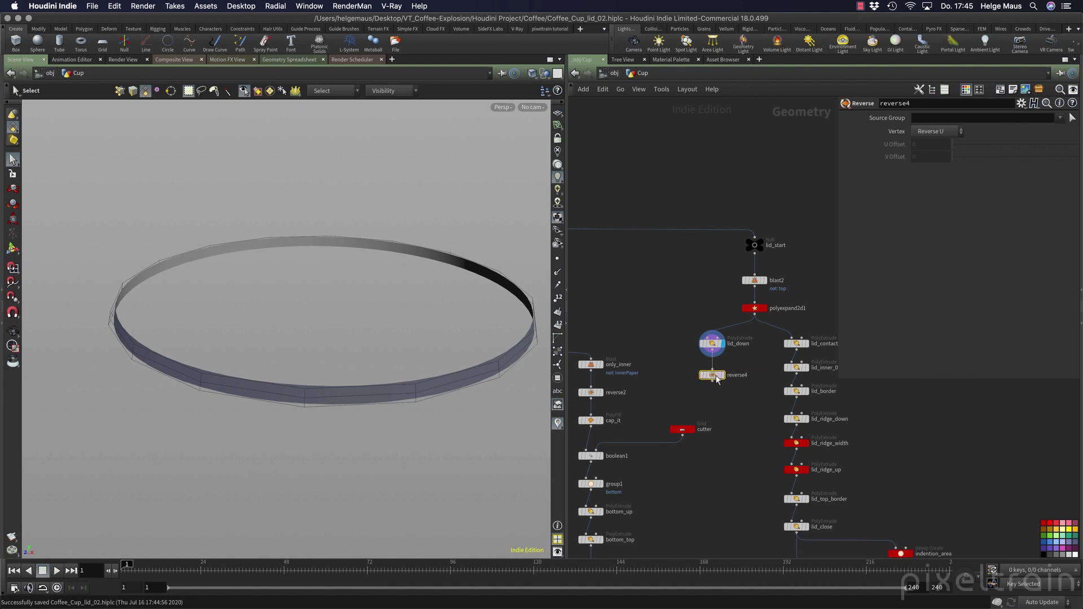
click(724, 375)
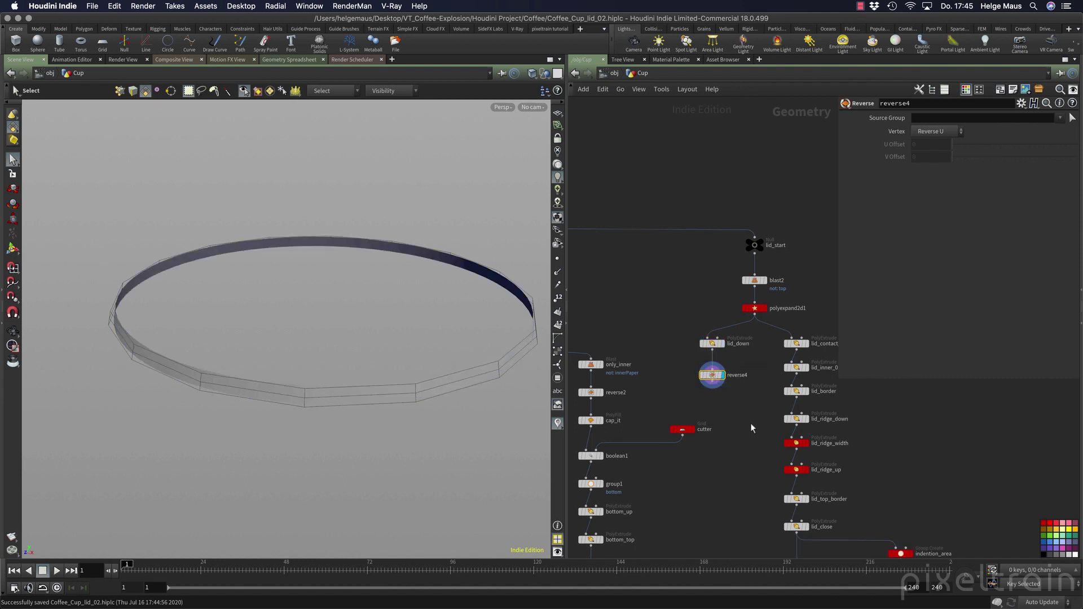
- Colour the lid_down node red and set its extrusion distance to -0.145
click(714, 344)
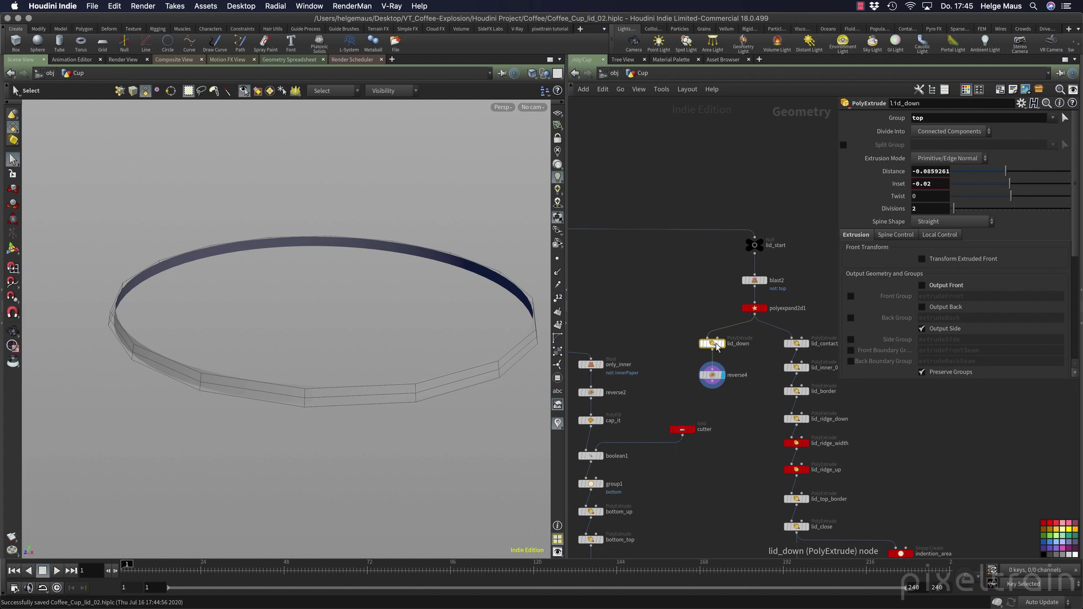
click(1043, 525)
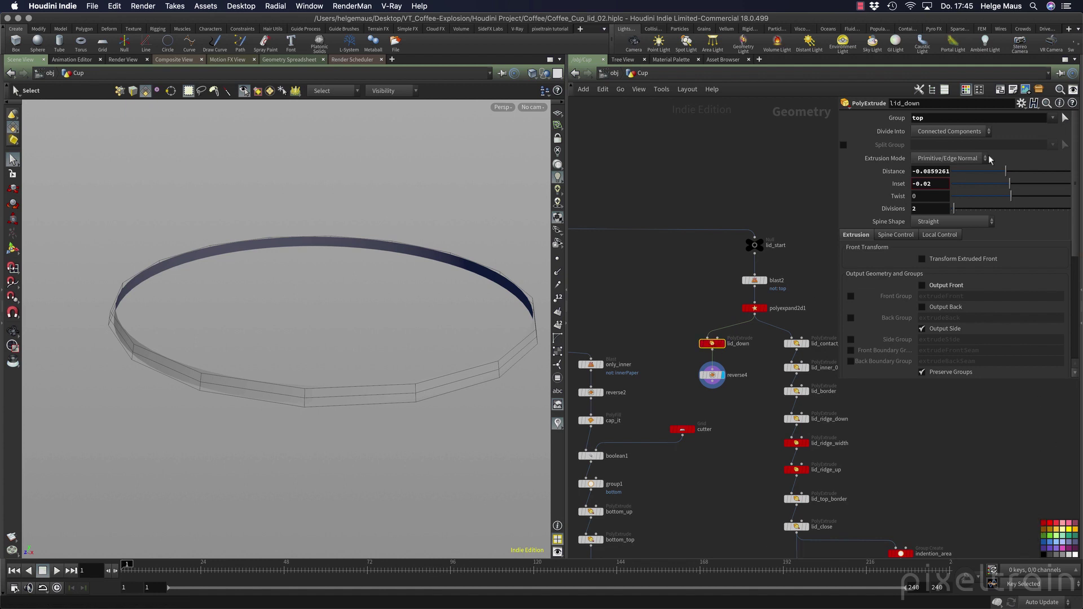
drag(1006, 175, 1002, 173)
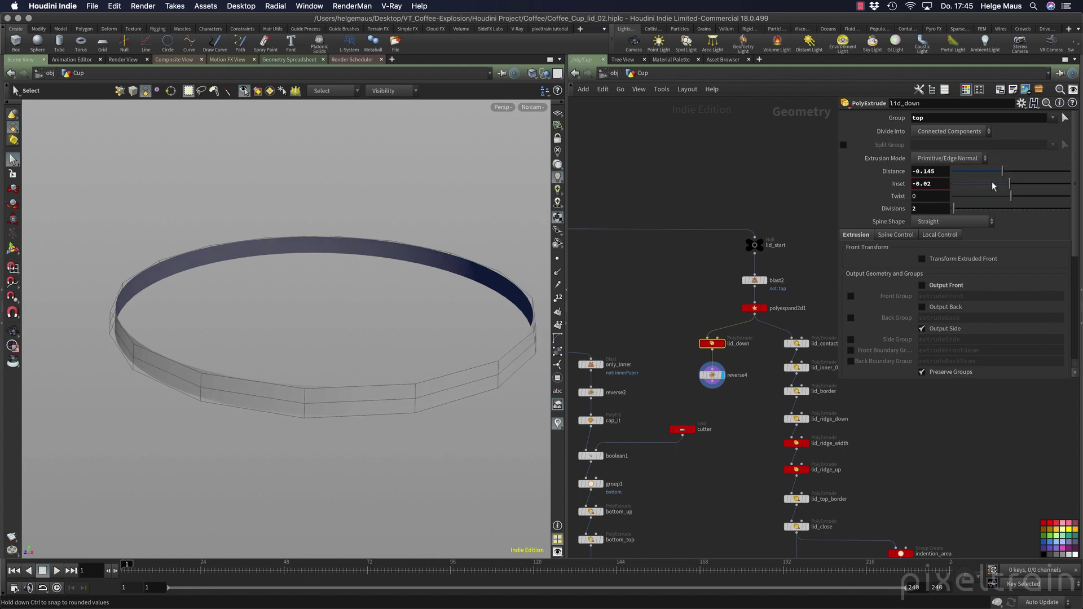
- Save the scene
middle_drag(899, 500, 875, 441)
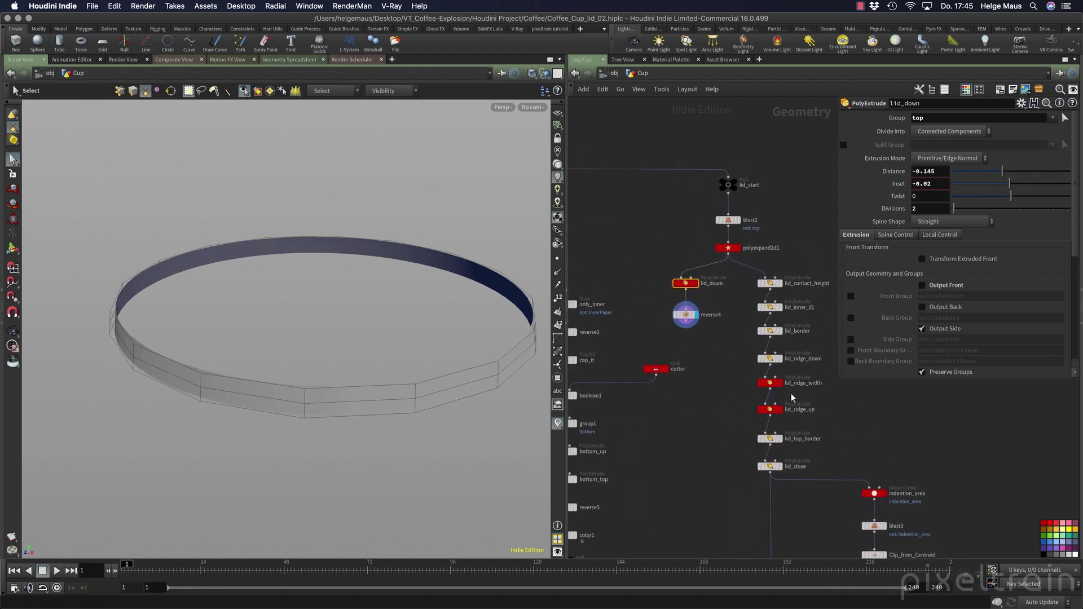
key(alt+s)
middle_drag(720, 437, 730, 291)
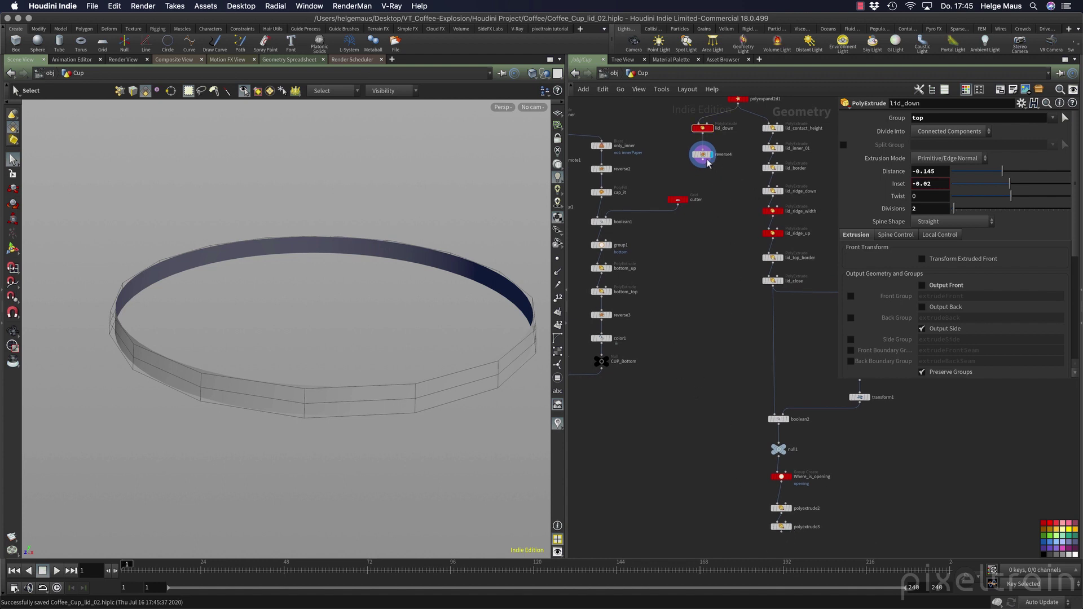
middle_drag(727, 517, 717, 471)
key(Tab)
key(Escape)
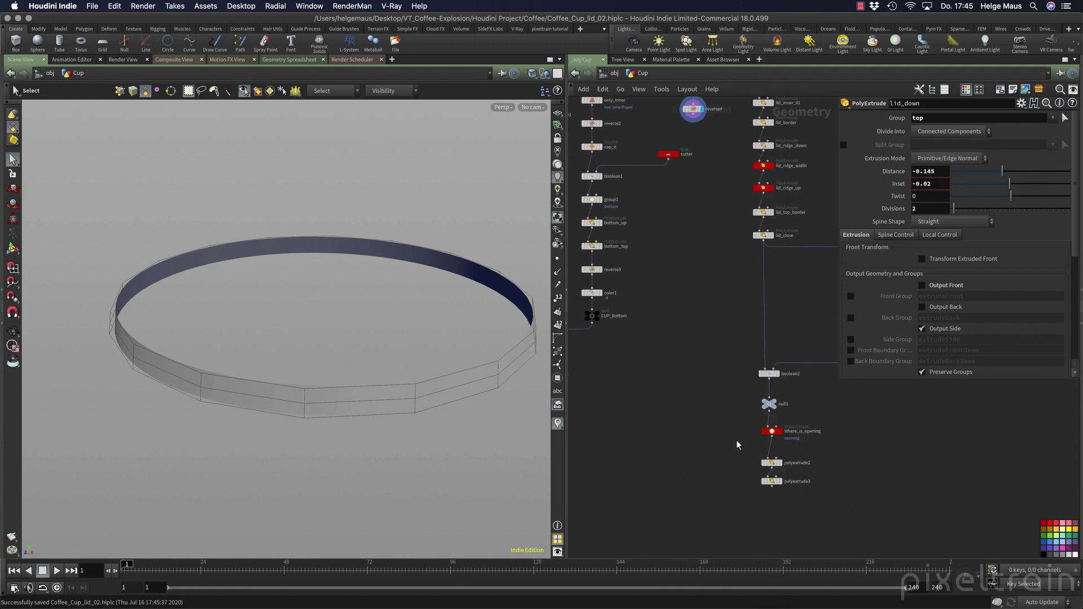
- Join the outputs of reverse4 and polyextrude3 in a new Merge node beneath both branches and show its result
scroll(736, 438, down, 2)
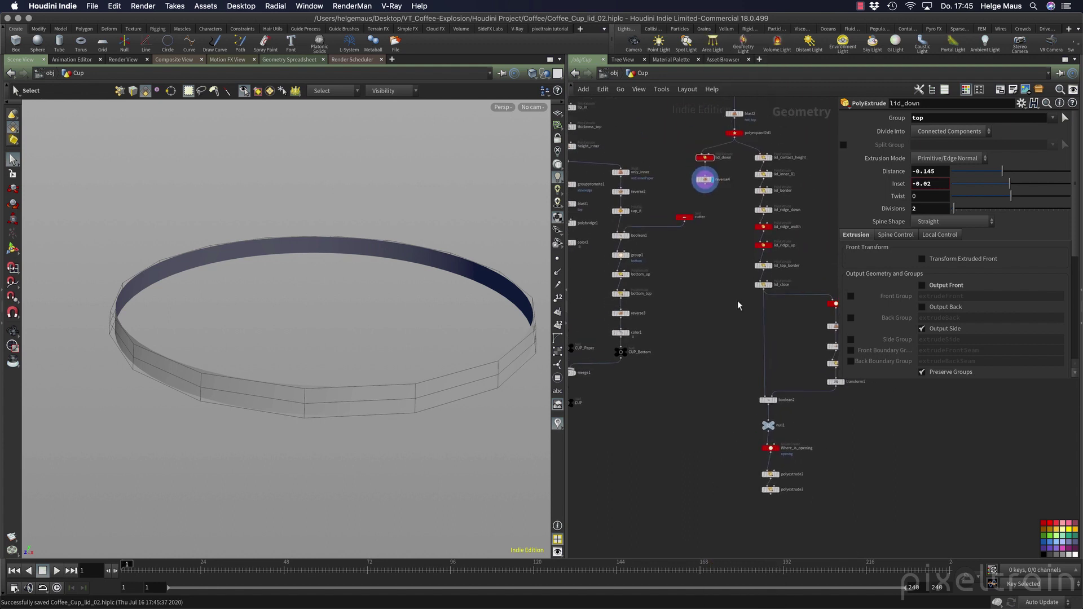
middle_drag(732, 288, 708, 372)
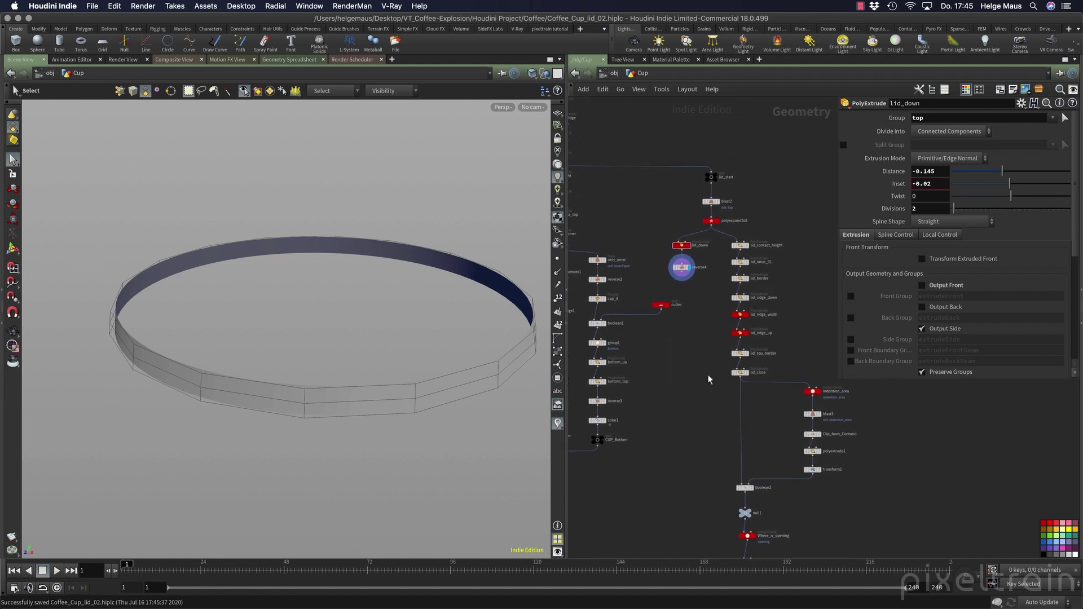
drag(699, 276, 700, 277)
middle_drag(651, 511, 679, 322)
drag(758, 381, 791, 402)
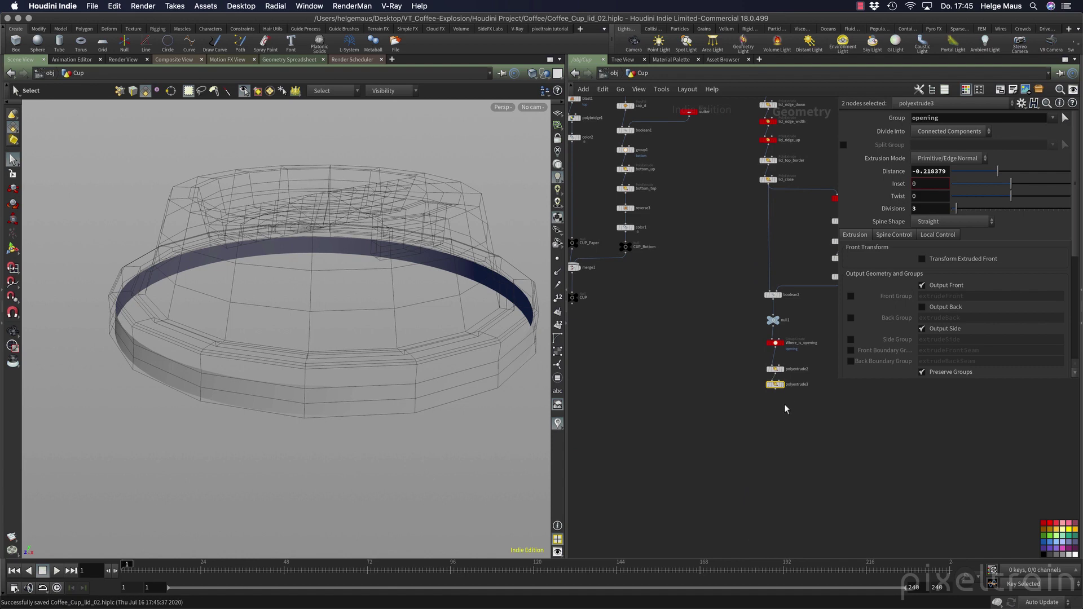
click(776, 389)
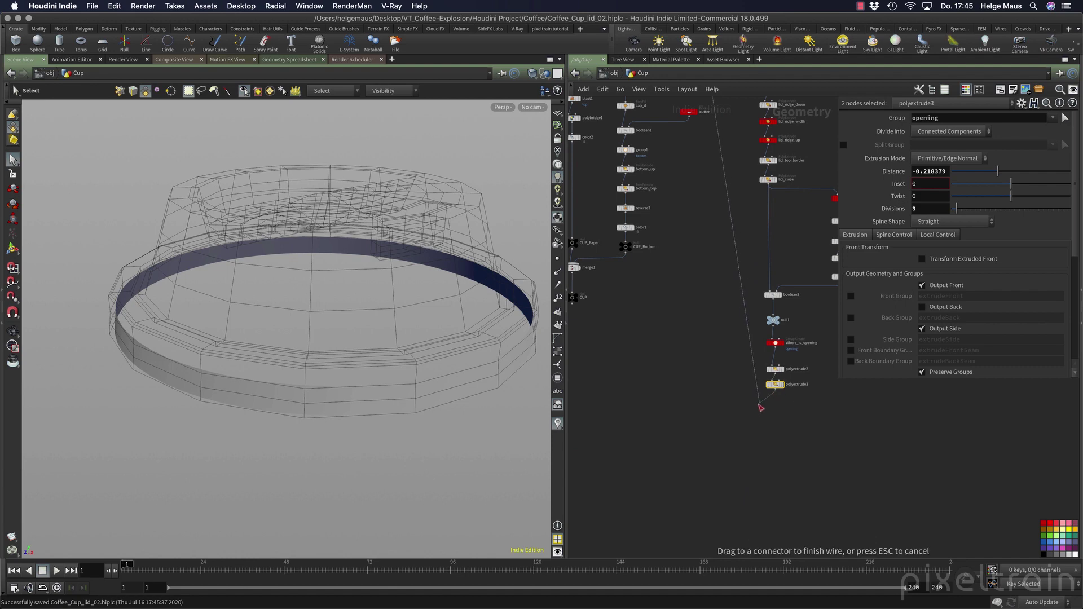
click(722, 420)
click(721, 419)
click(722, 419)
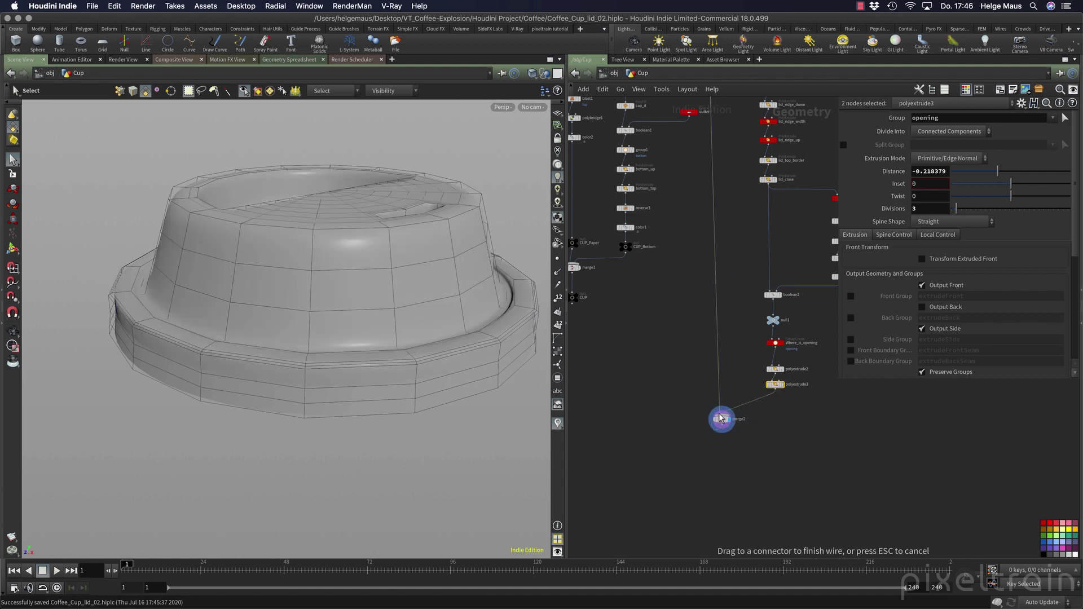
click(819, 445)
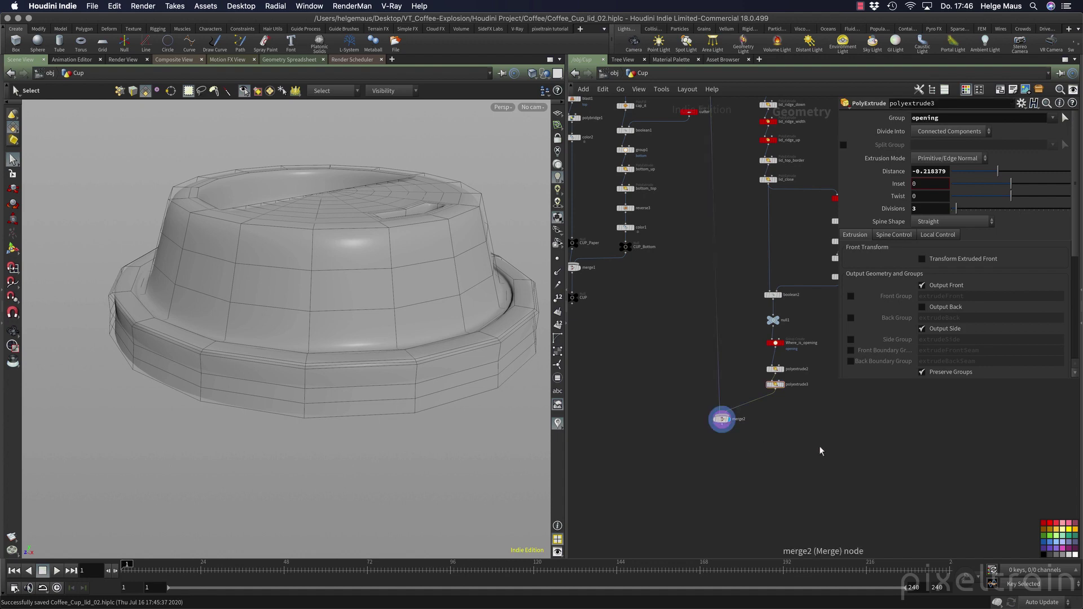
- Examine the merged lid from above and from the side, comparing the outer rim with viewport subdivision on and off
drag(358, 397, 452, 365)
key(Escape)
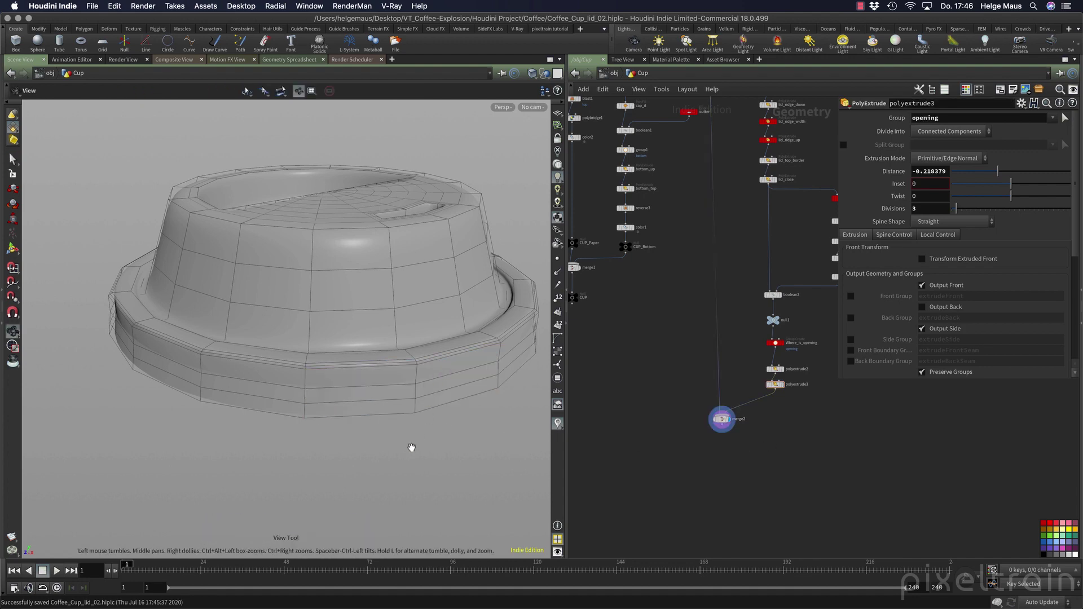
mouse_move(412, 449)
mouse_down()
mouse_move(500, 411)
mouse_move(427, 461)
mouse_up()
right_drag(427, 461, 306, 400)
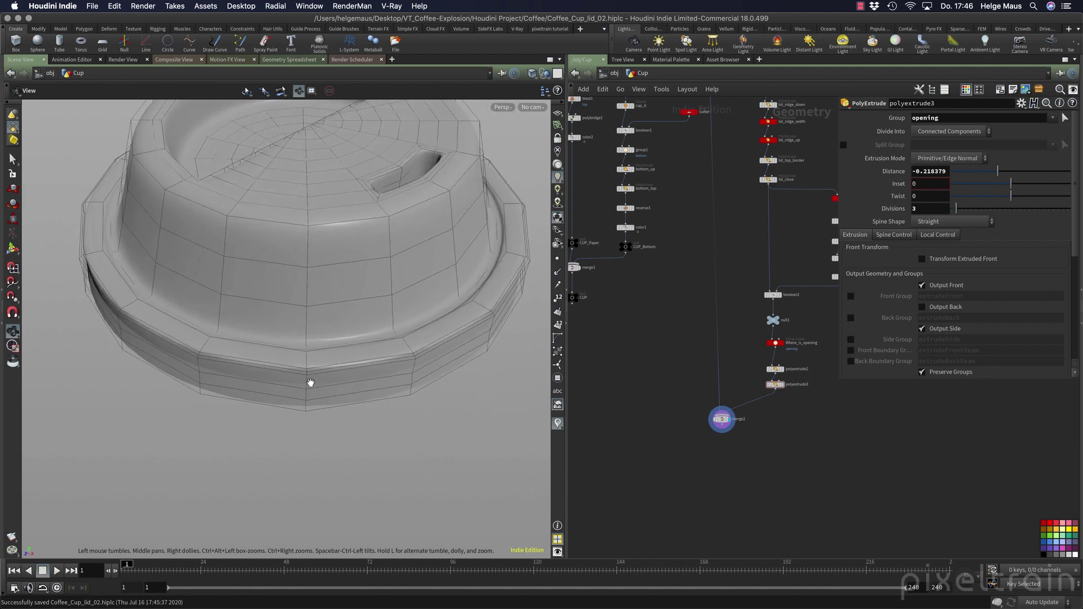
click(724, 423)
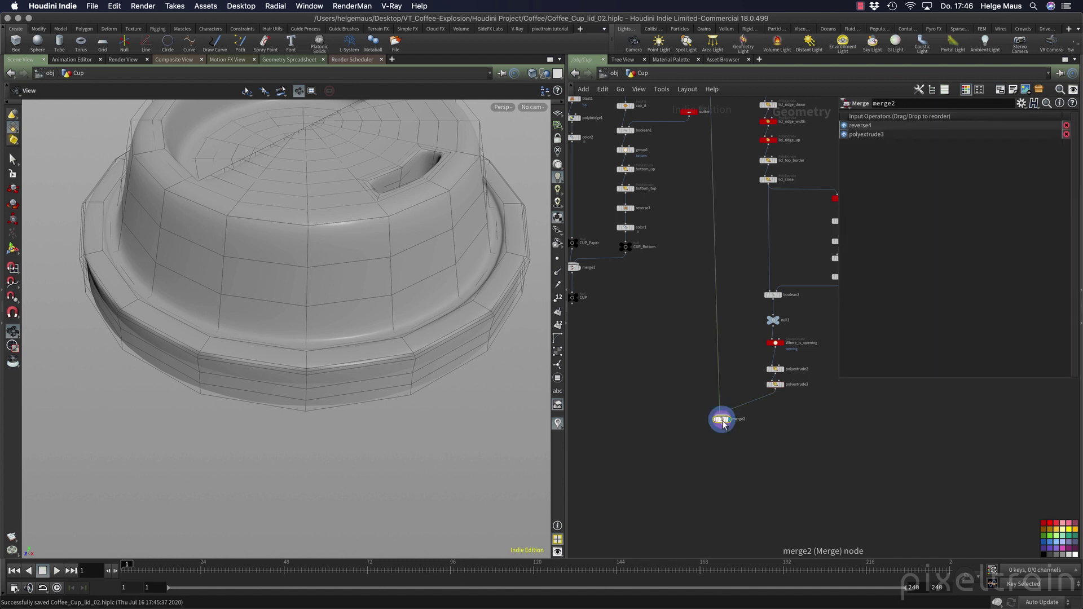
middle_click(725, 425)
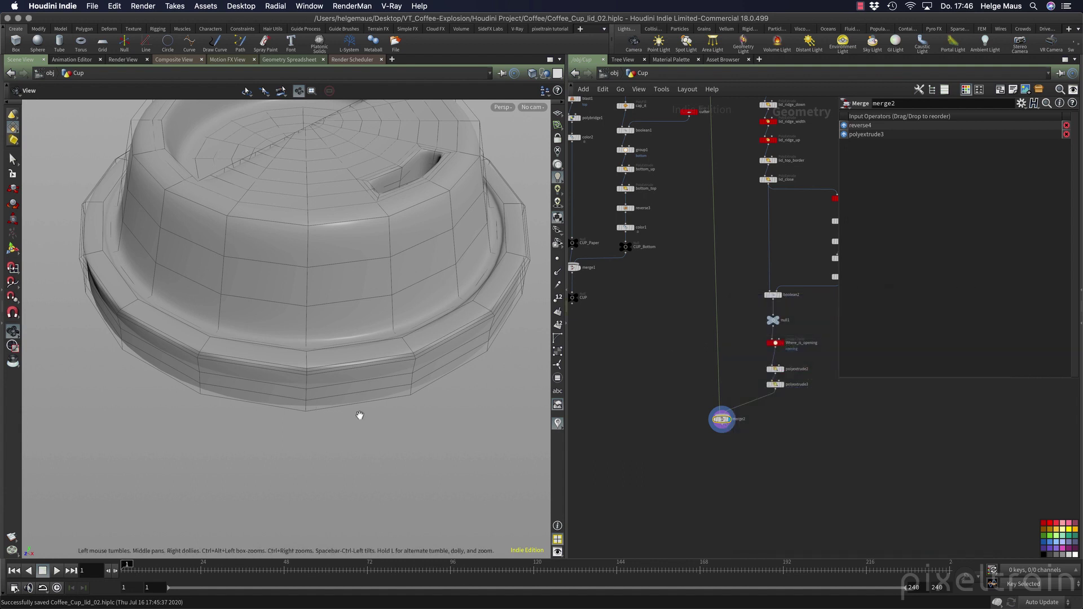
key(shift+c)
drag(388, 411, 460, 376)
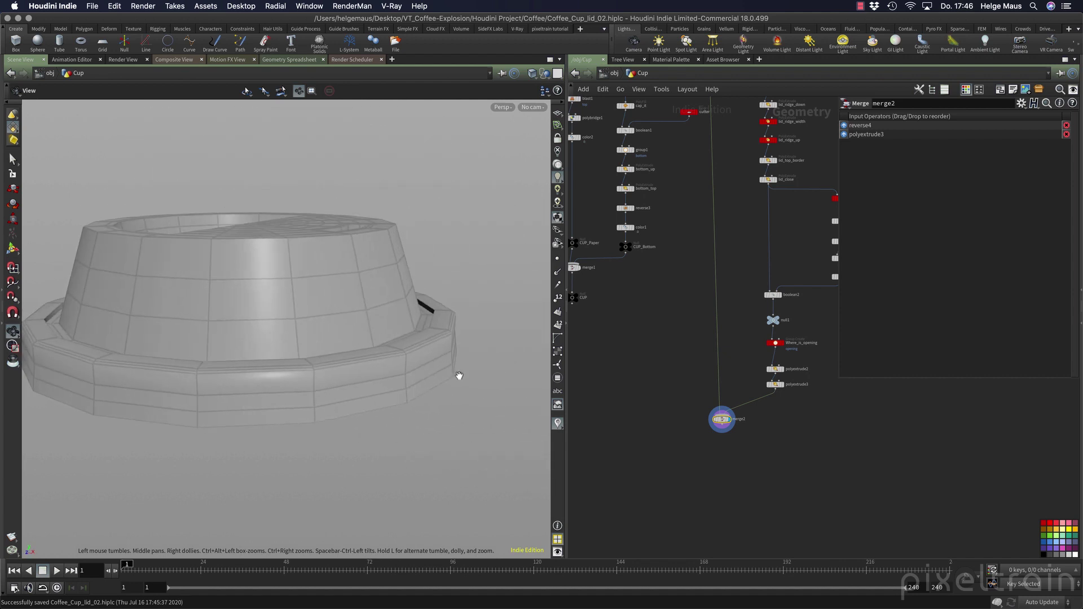
key(shift+c)
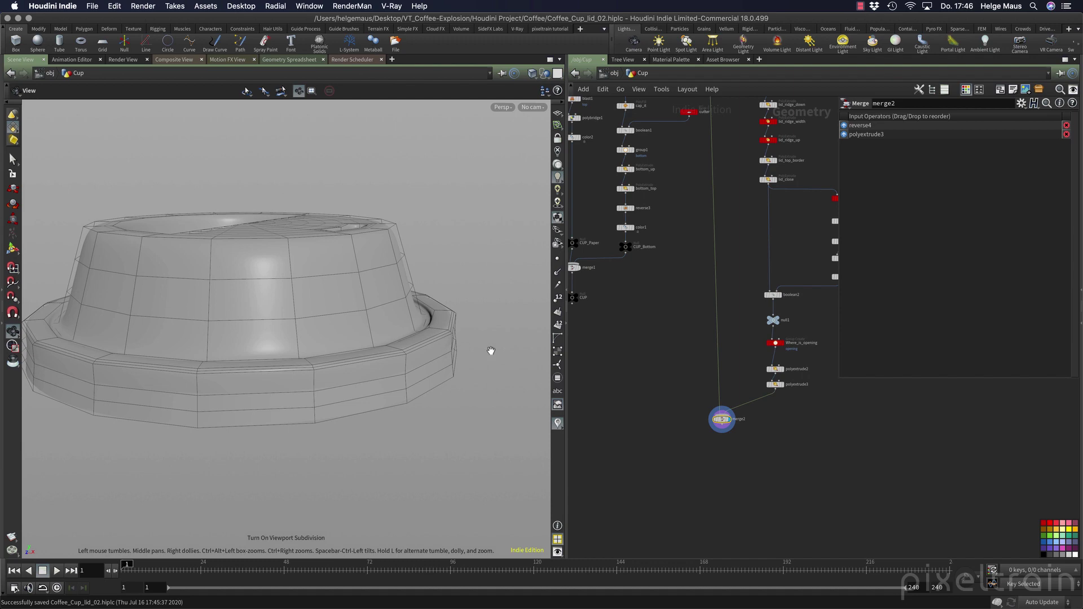
drag(398, 430, 418, 360)
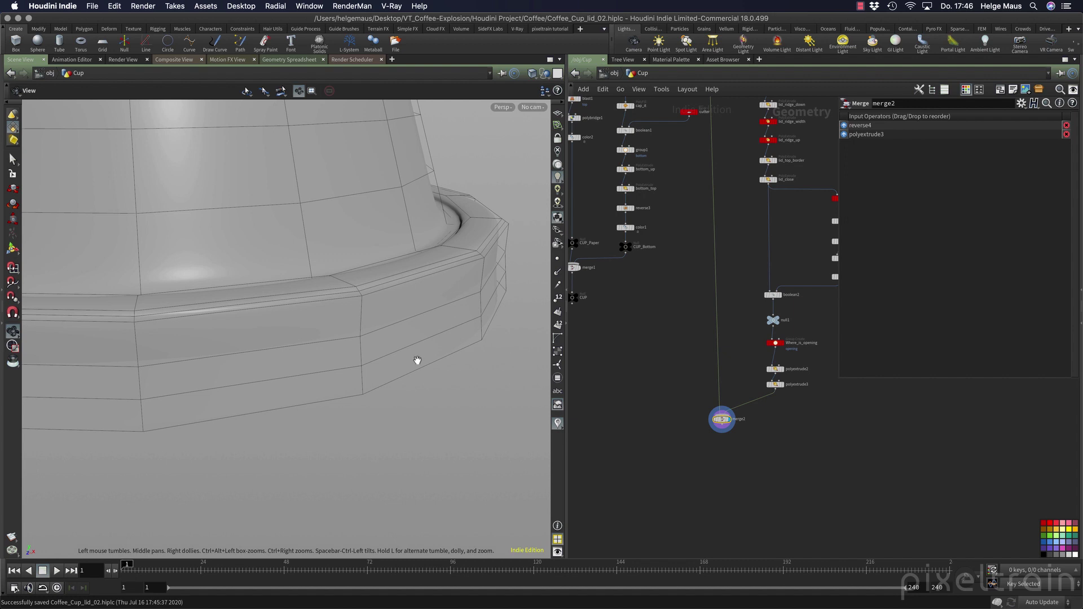
key(shift+c)
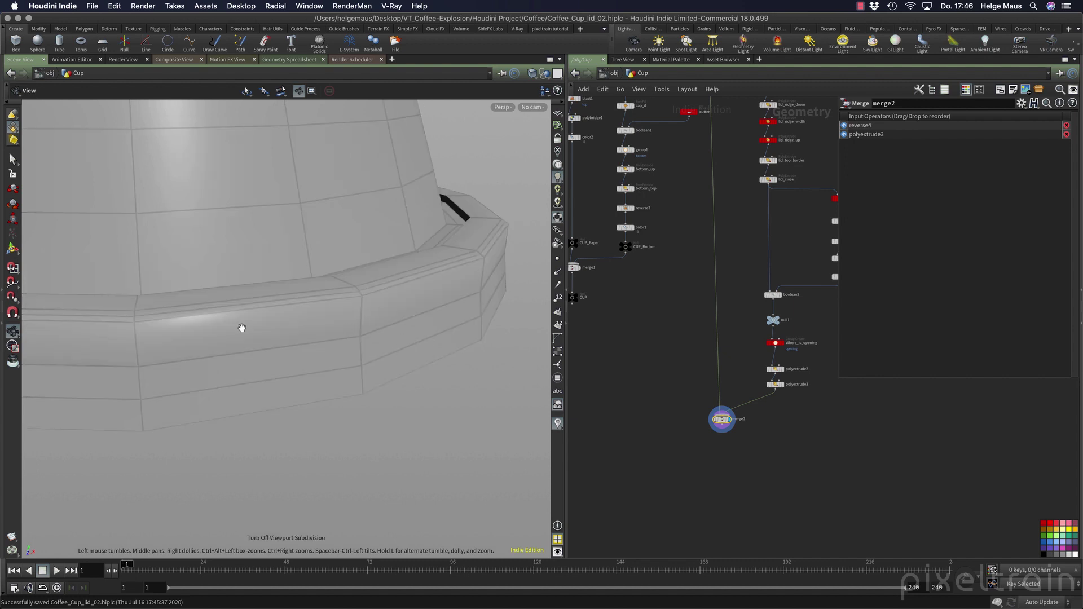
- Select the points at the front seam between the lid rim and the downward wall, and check the selected point count
key(s)
click(120, 90)
key(Escape)
drag(387, 411, 358, 370)
key(s)
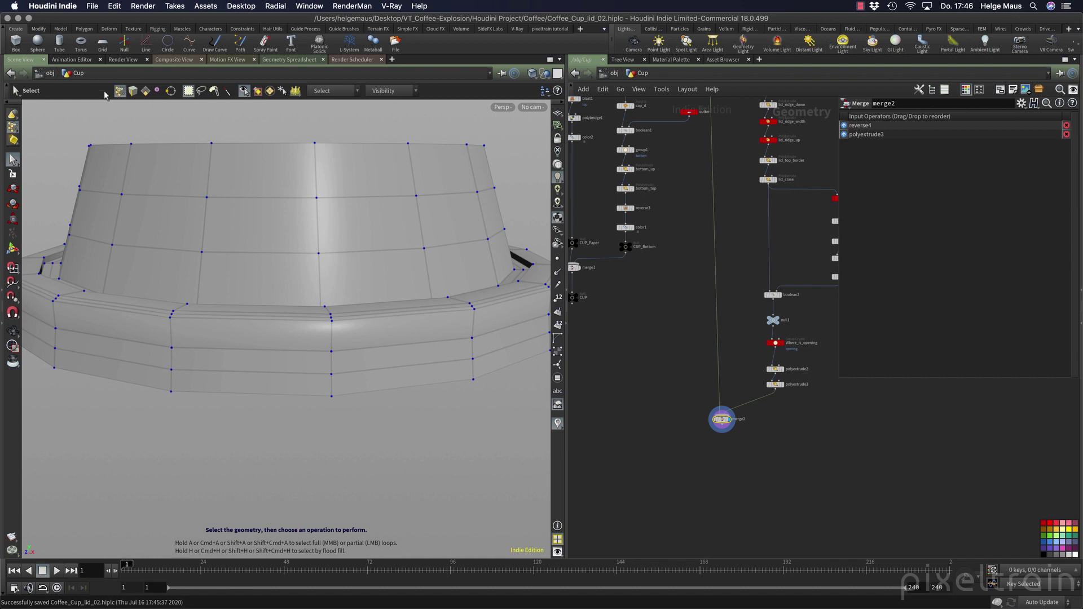
click(243, 91)
drag(323, 341, 342, 359)
click(331, 352)
mouse_move(557, 528)
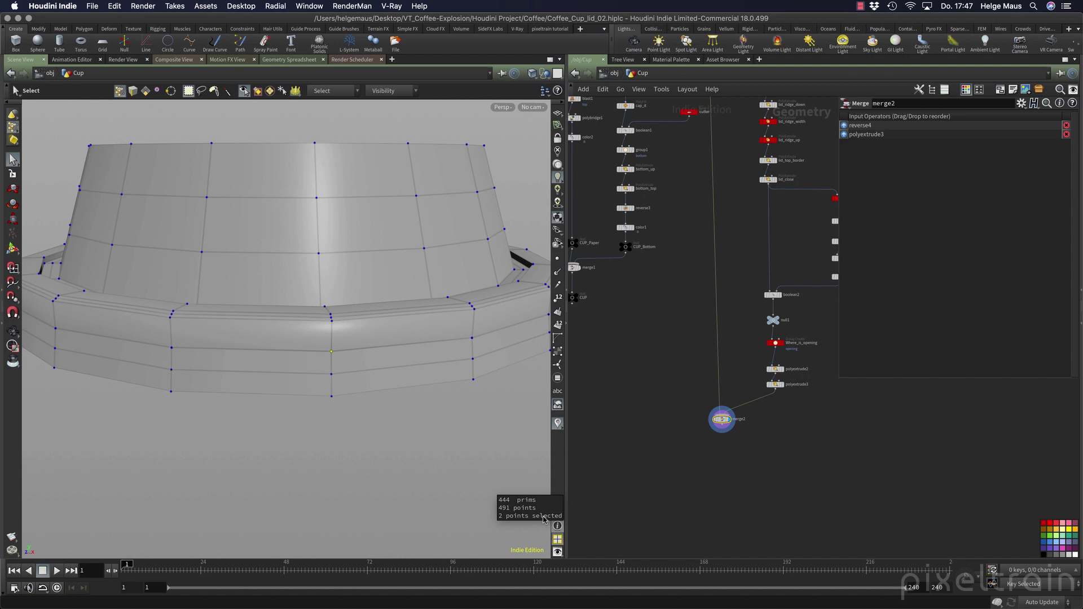
- Compare the separate results of reverse4 and polyextrude3 in the viewport, then return the display to merge2
middle_drag(649, 415, 665, 503)
click(733, 159)
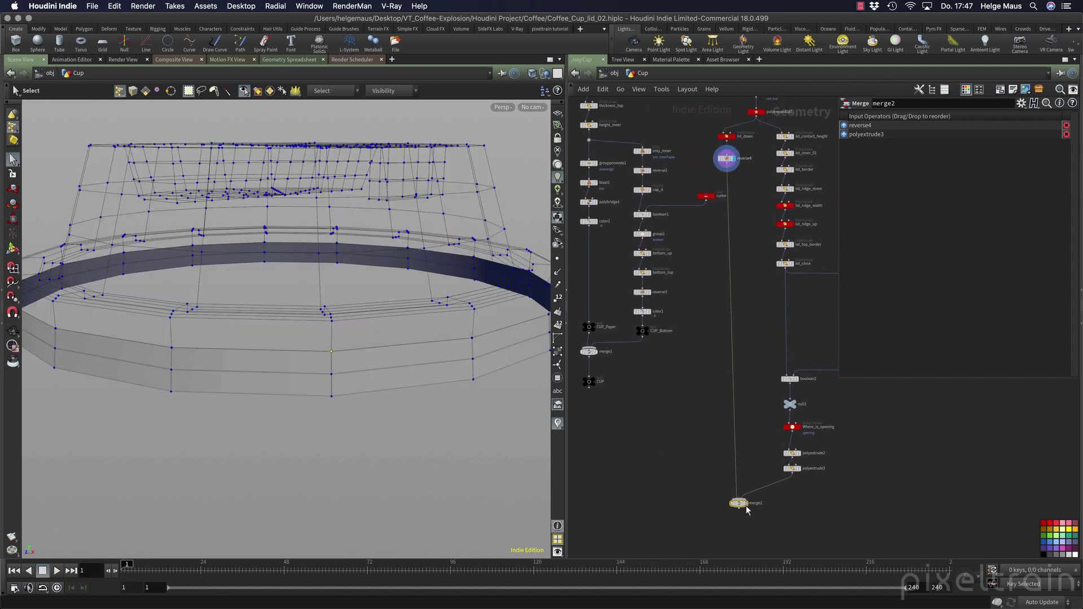
click(803, 472)
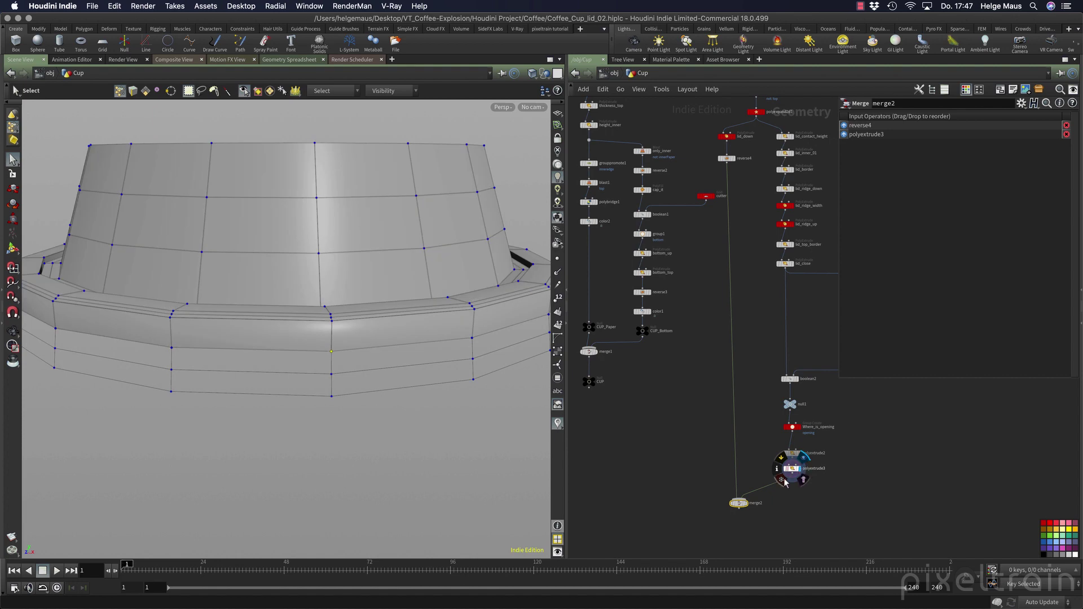
click(747, 507)
- Add a Fuse node beneath merge2 and set it aside unconnected
middle_drag(789, 524, 771, 438)
key(Tab)
text(fus)
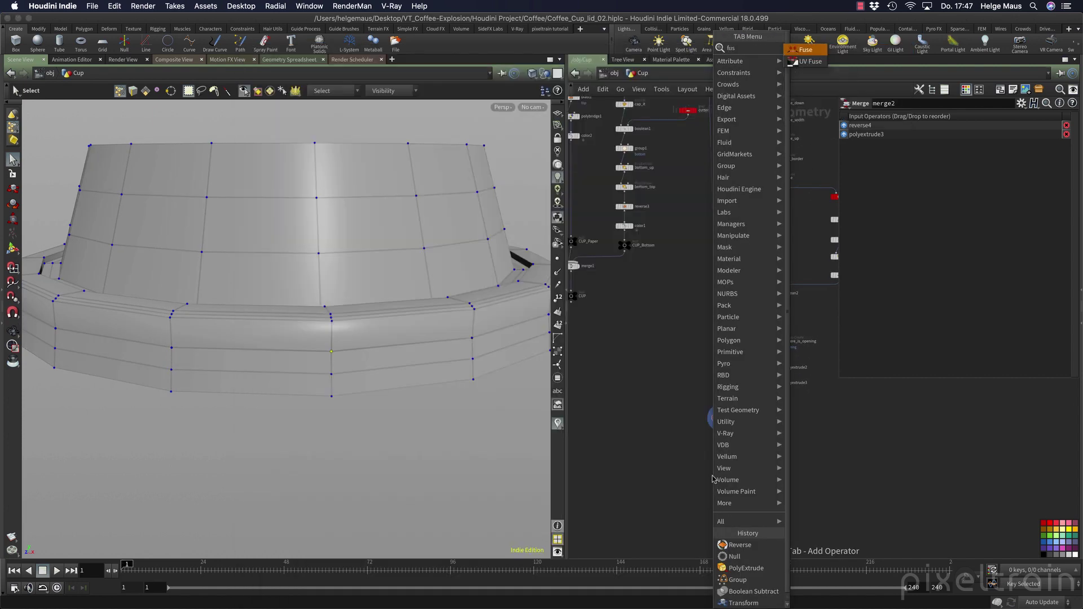
key(Return)
click(725, 468)
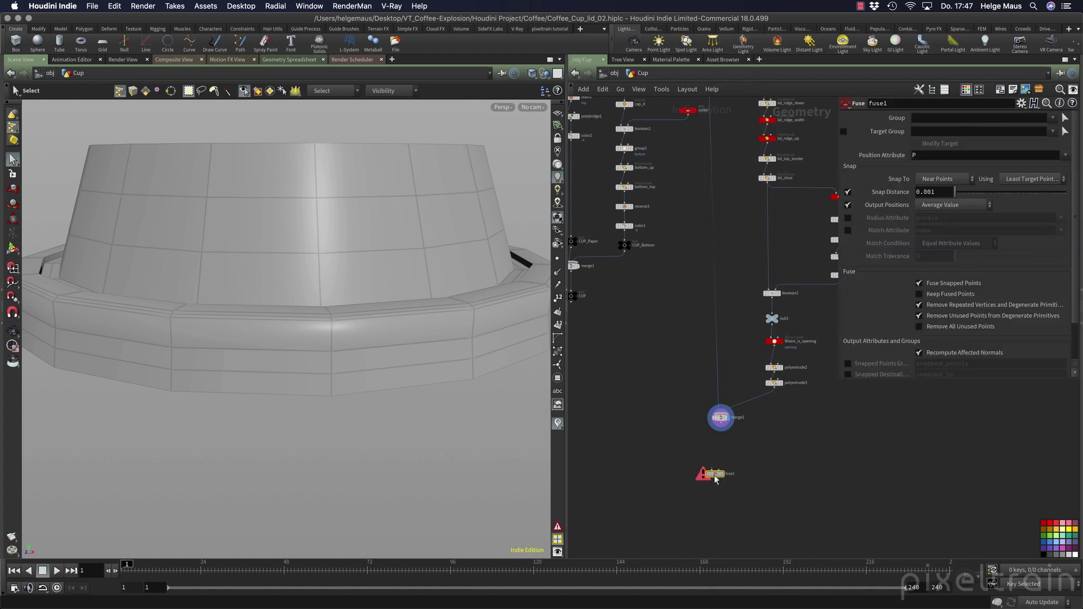
scroll(728, 468, up, 5)
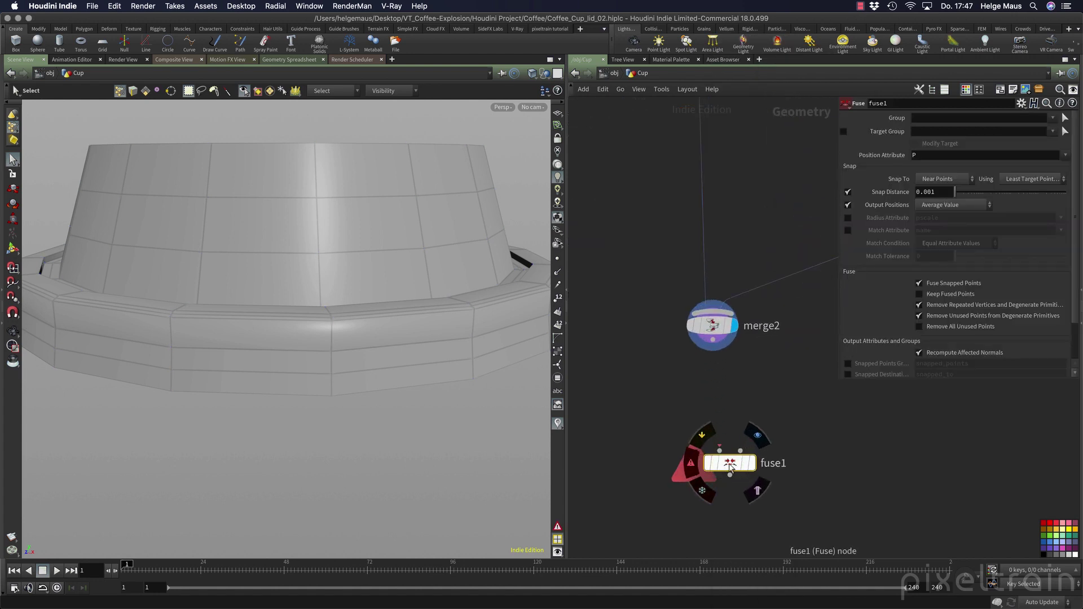
drag(739, 468, 637, 450)
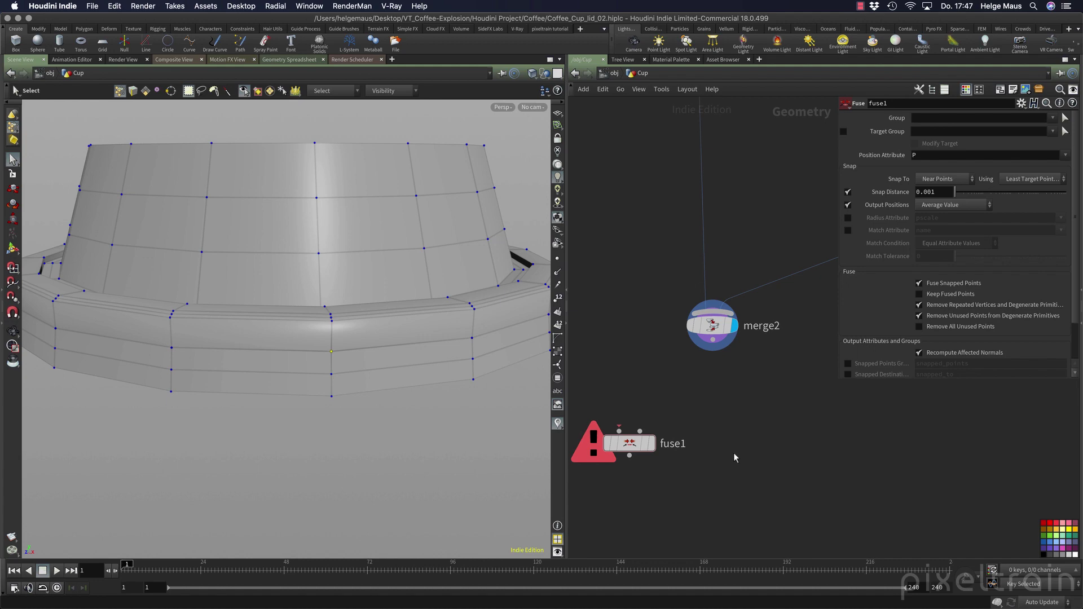
key(Tab)
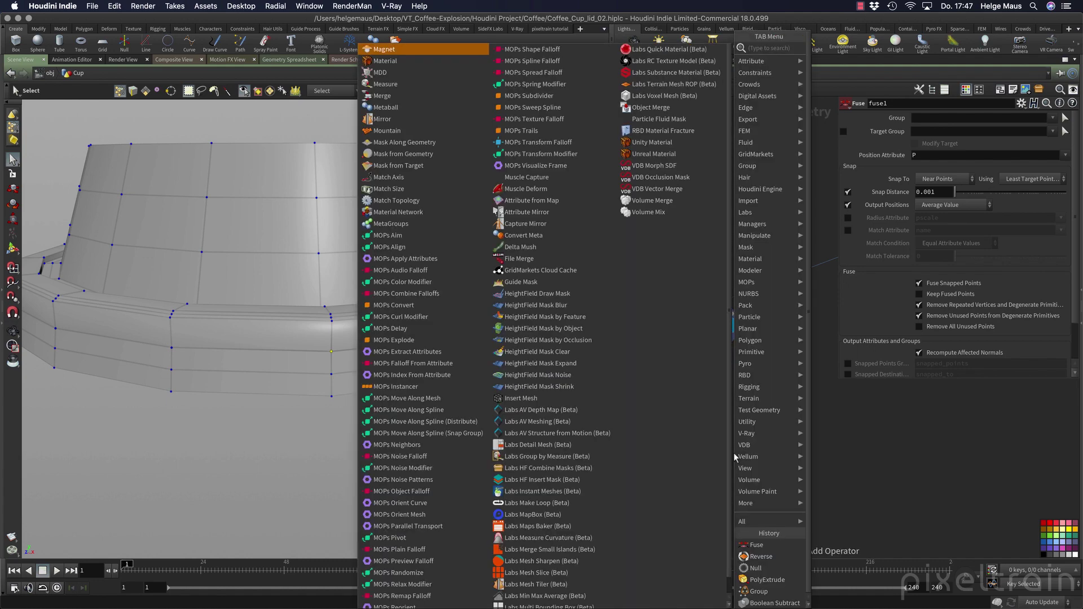
key(Escape)
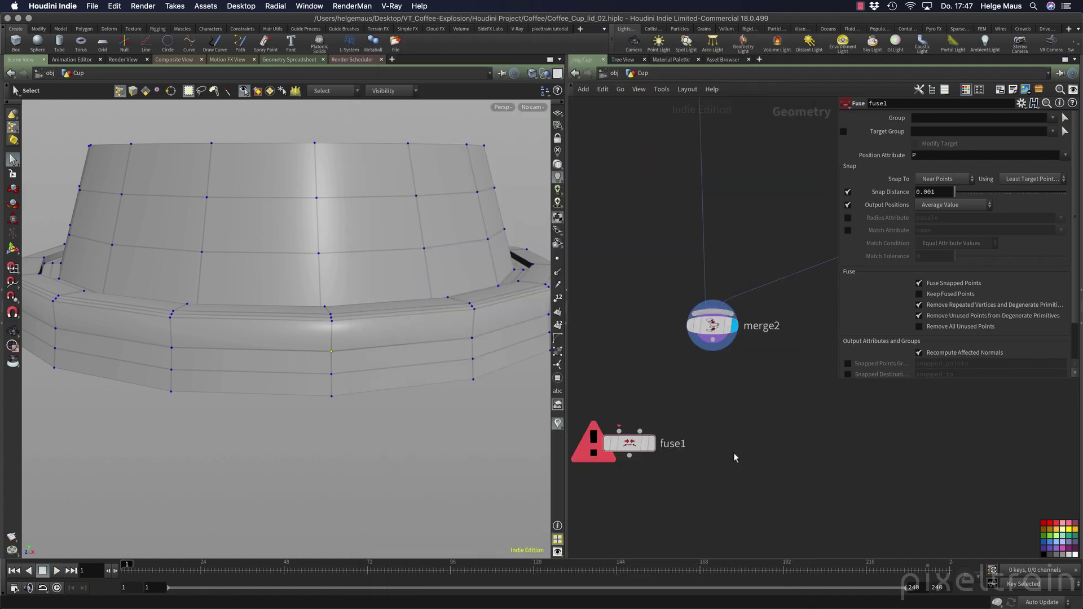
click(275, 6)
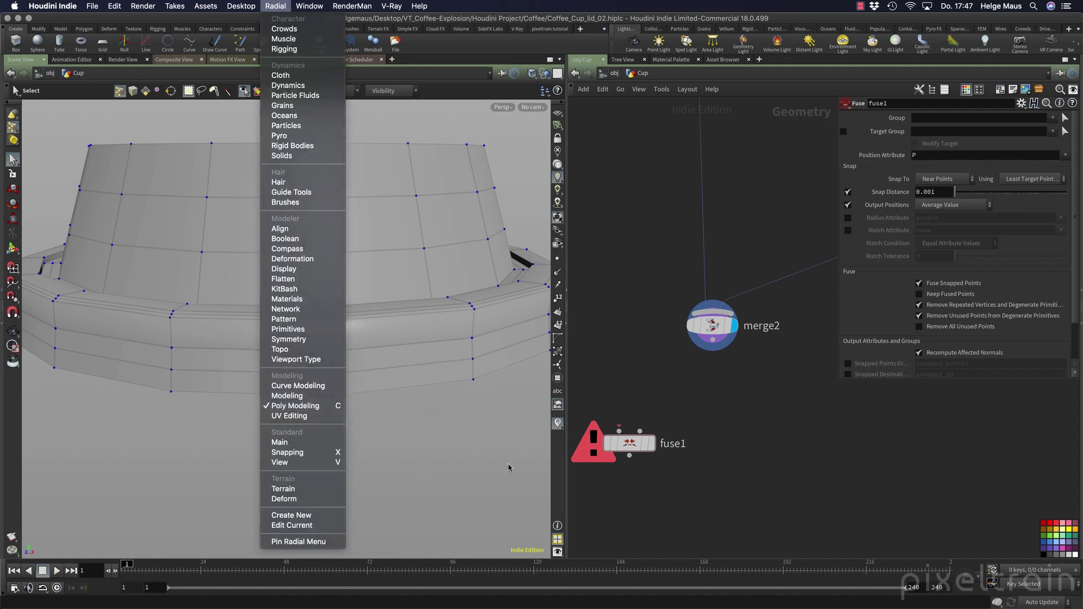
key(Escape)
key(c)
mouse_move(449, 411)
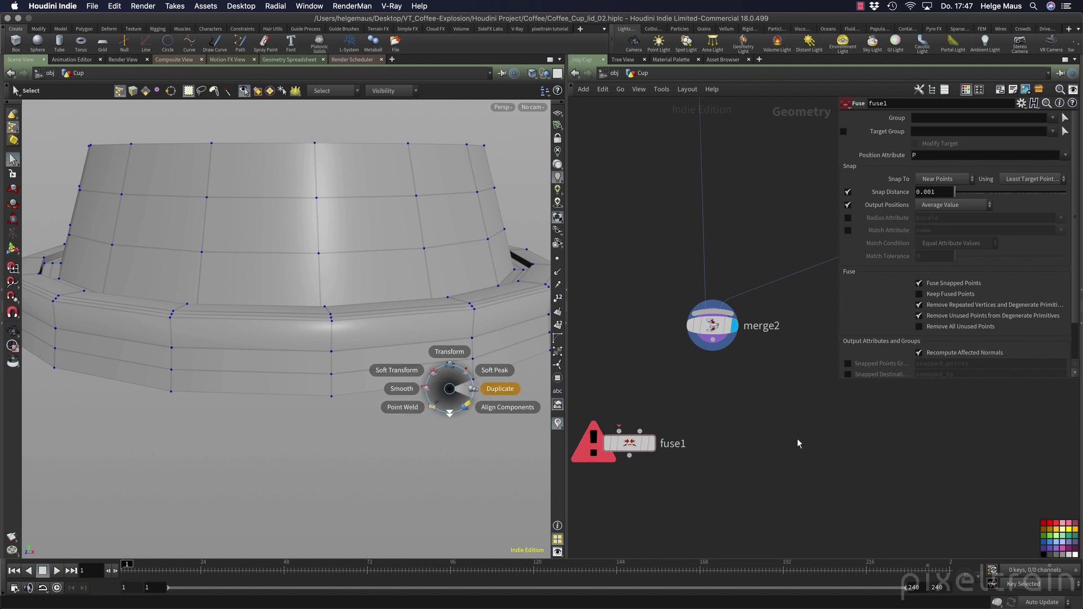
- Align fuse1 beneath merge2, feed merge2's output into its first input and show the fused result
drag(629, 443, 729, 438)
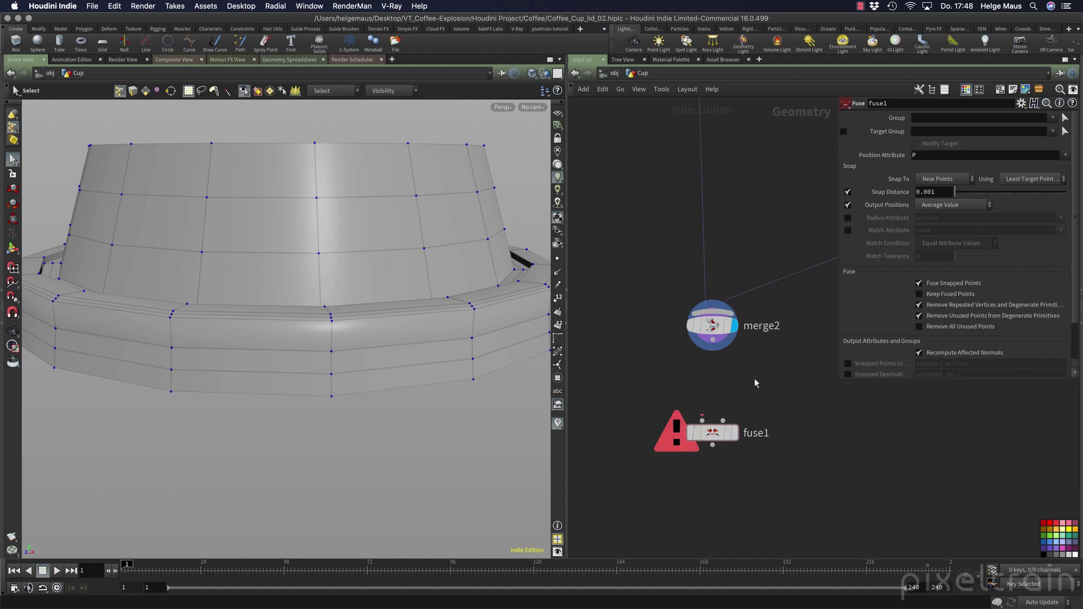
drag(712, 339, 701, 414)
click(702, 418)
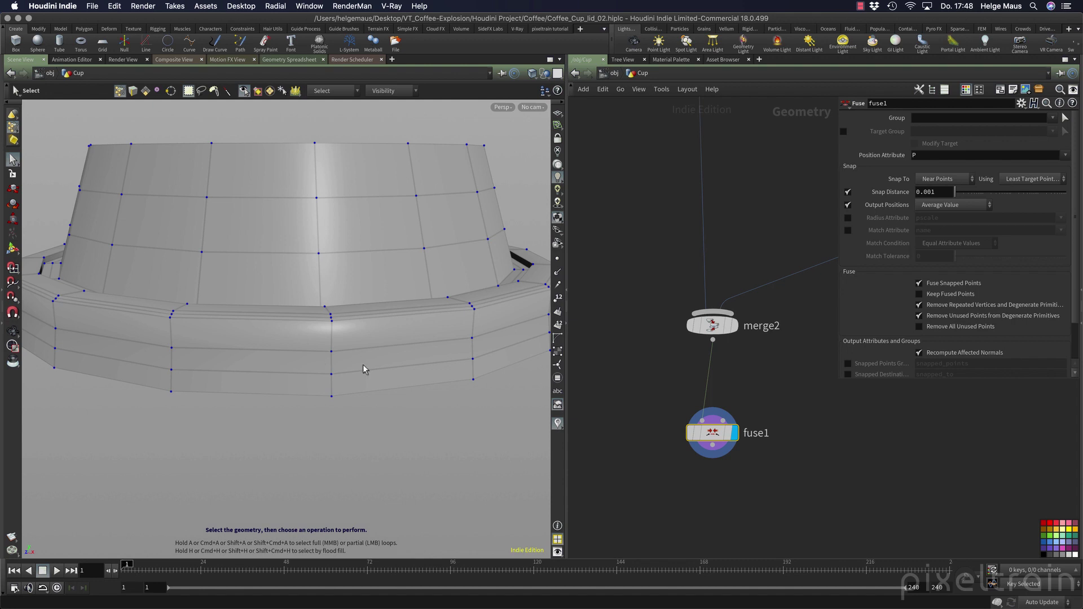
- Select the point at the lid's front seam and compare the node information of merge2 and fuse1
click(331, 351)
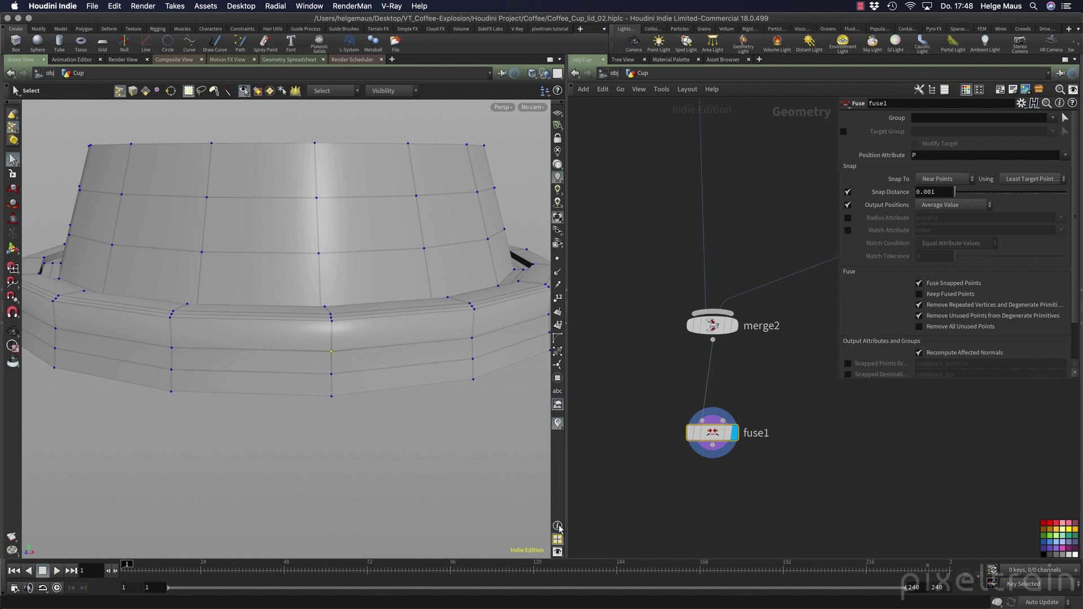
mouse_move(558, 527)
middle_click(720, 326)
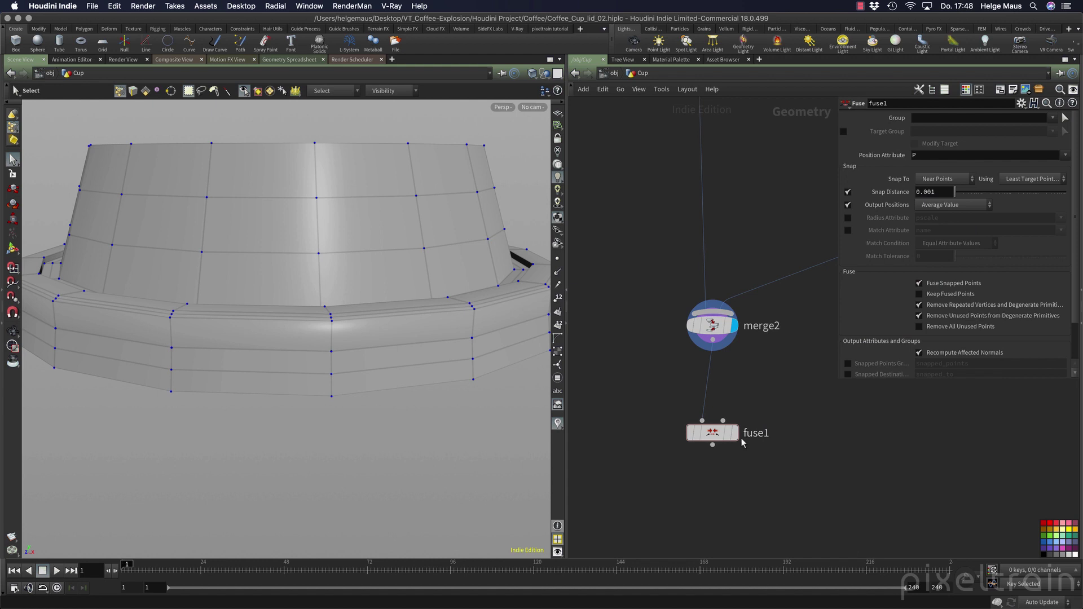
middle_click(725, 430)
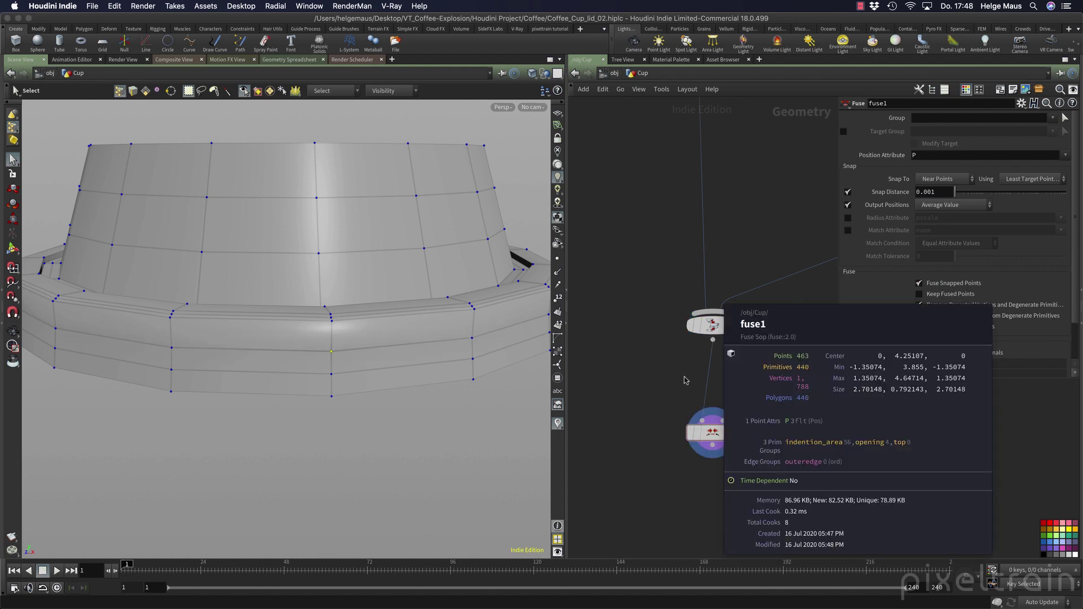
- Examine the whole fused lid from above and switch the viewport selection mode to primitives
alt+drag(321, 305, 335, 338)
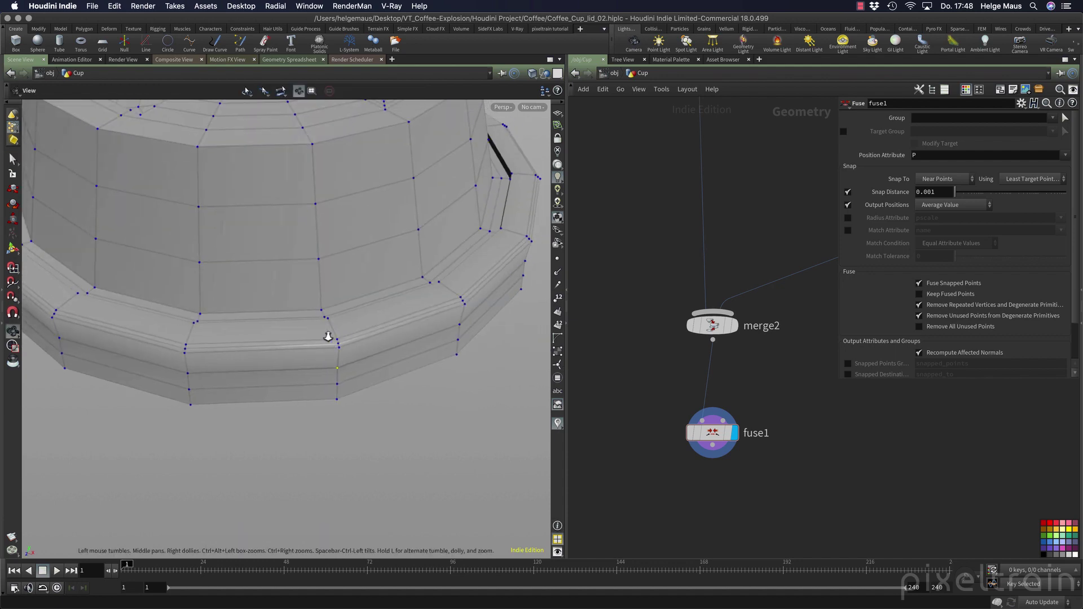
alt+right_drag(335, 338, 302, 310)
mouse_move(303, 310)
alt+mouse_down()
mouse_move(298, 324)
mouse_move(266, 324)
mouse_move(296, 317)
alt+mouse_up()
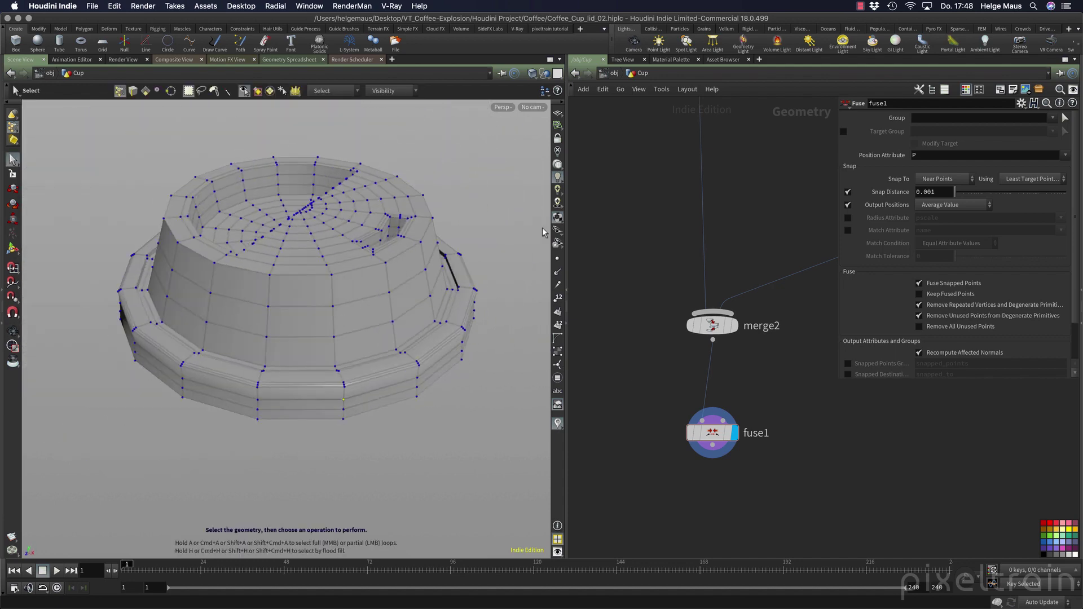
click(145, 91)
mouse_move(502, 309)
alt+mouse_down()
mouse_move(523, 374)
mouse_move(462, 273)
mouse_move(486, 303)
alt+mouse_up()
- Add a Null node beneath fuse1 and connect fuse1's output to it
scroll(780, 424, down, 6)
middle_drag(851, 437, 761, 427)
key(Tab)
text(null)
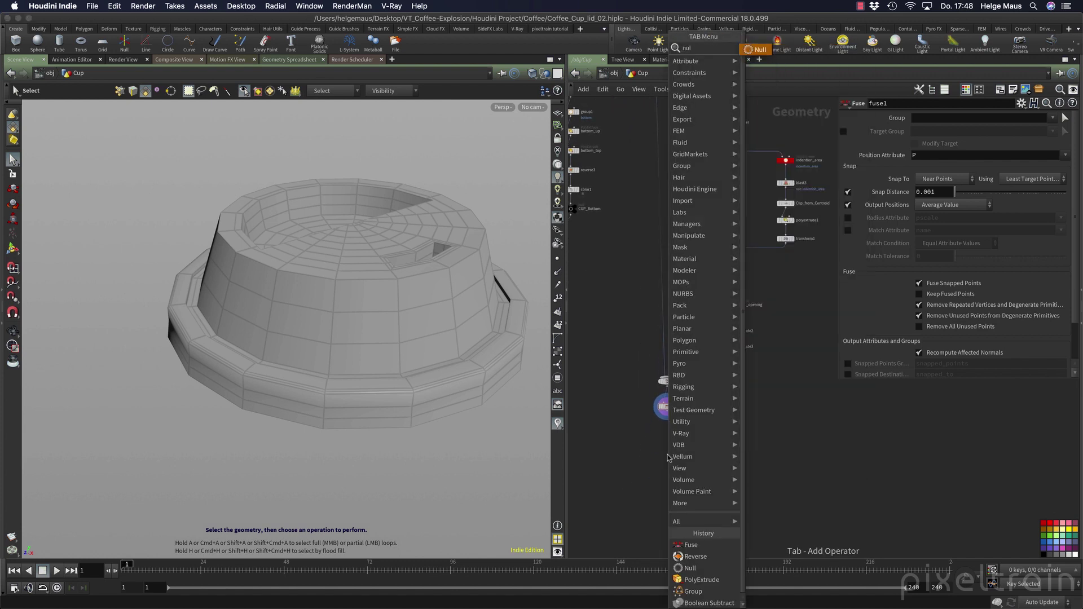
key(Return)
click(668, 454)
scroll(668, 454, up, 4)
drag(667, 379, 667, 445)
- Rename the new null as CUP_LID and colour the node black
click(688, 454)
text(CU)
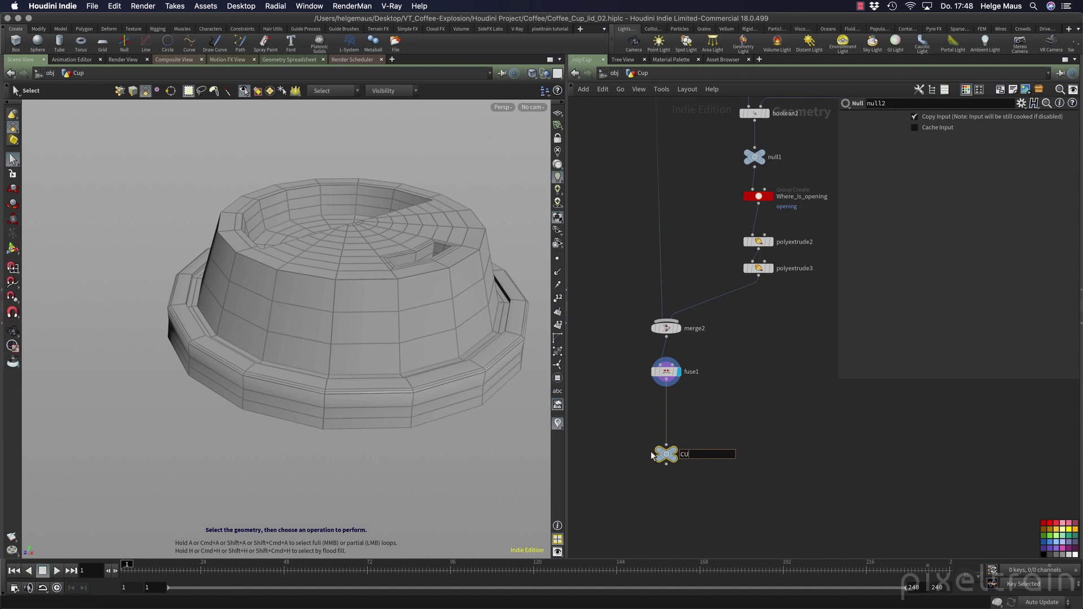
text(P_LID)
key(Return)
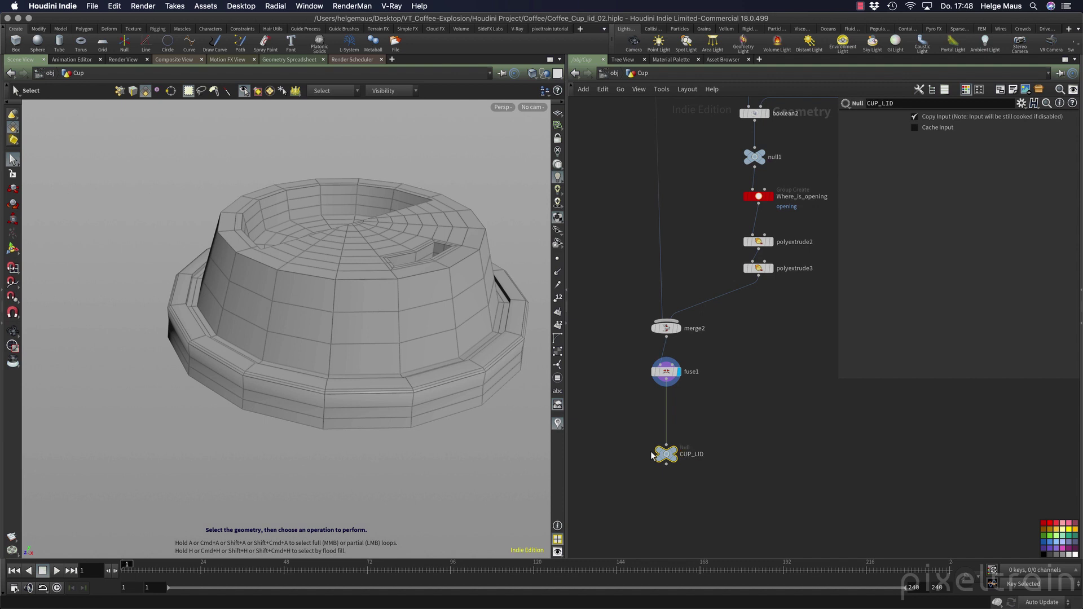
click(1044, 555)
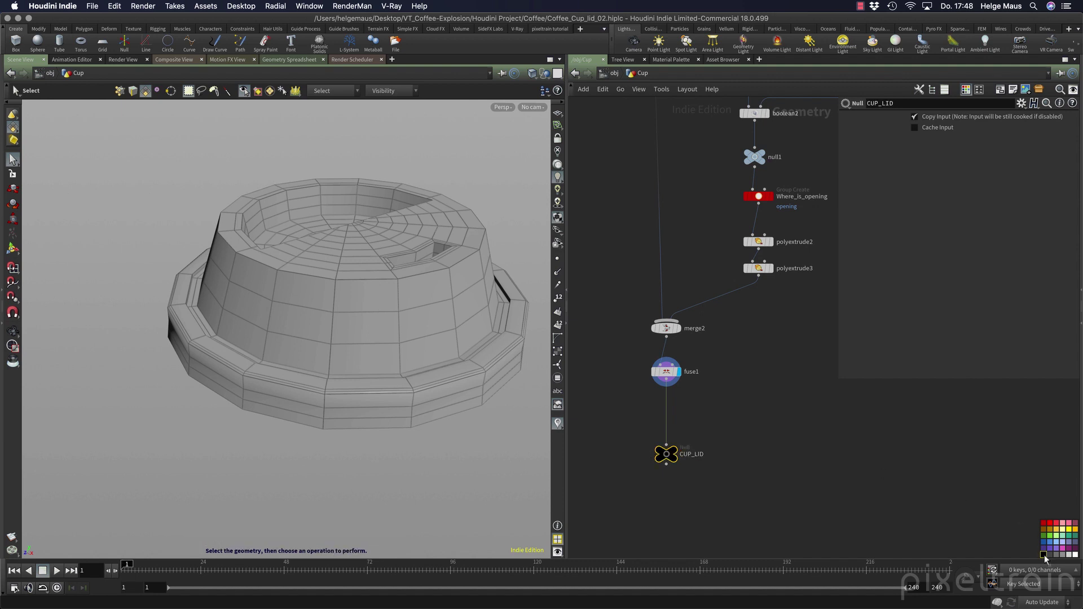
- Show the result of CUP_LID in the viewport and save the scene
click(673, 453)
alt+right_drag(225, 407, 182, 407)
scroll(182, 407, down, 2)
key(s)
key(ctrl+s)
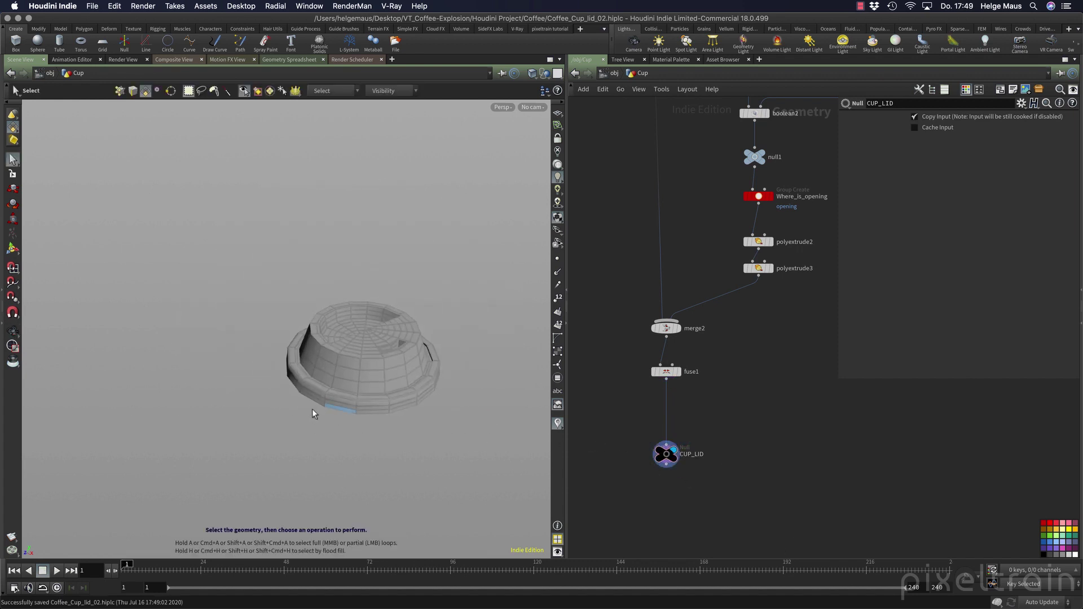
- Maximize the network editor and bring the cup and lid branches into view
scroll(722, 402, down, 3)
scroll(734, 404, up, 2)
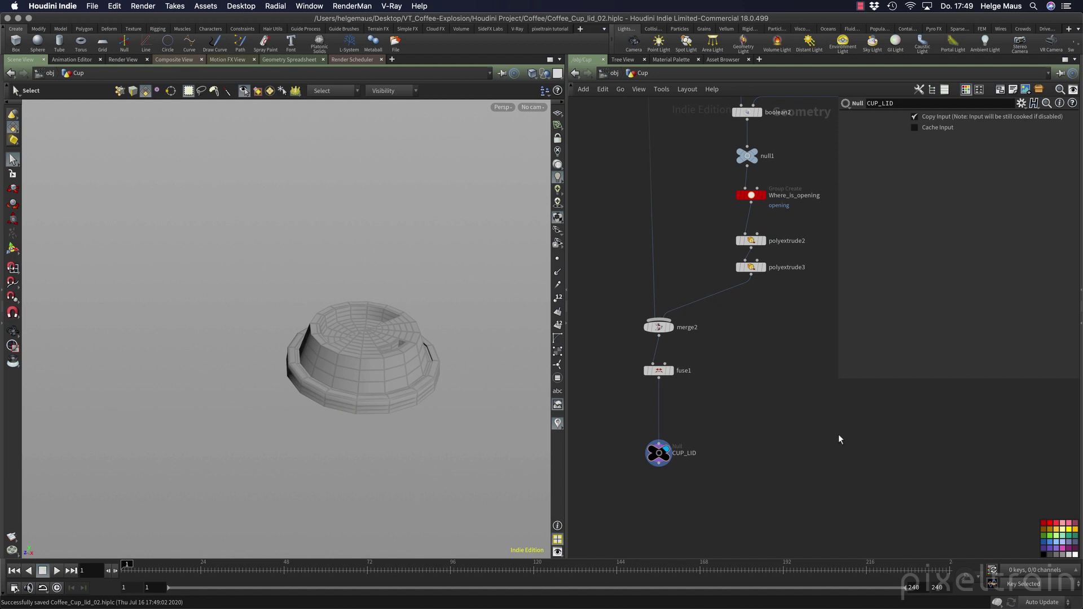
key(ctrl+b)
scroll(446, 359, down, 5)
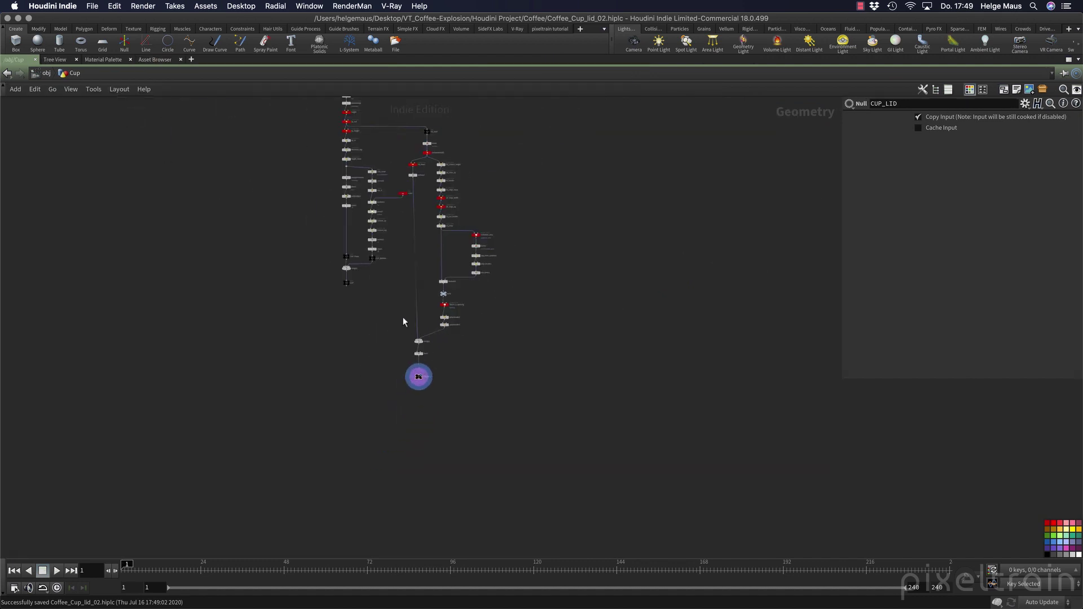
scroll(429, 367, up, 2)
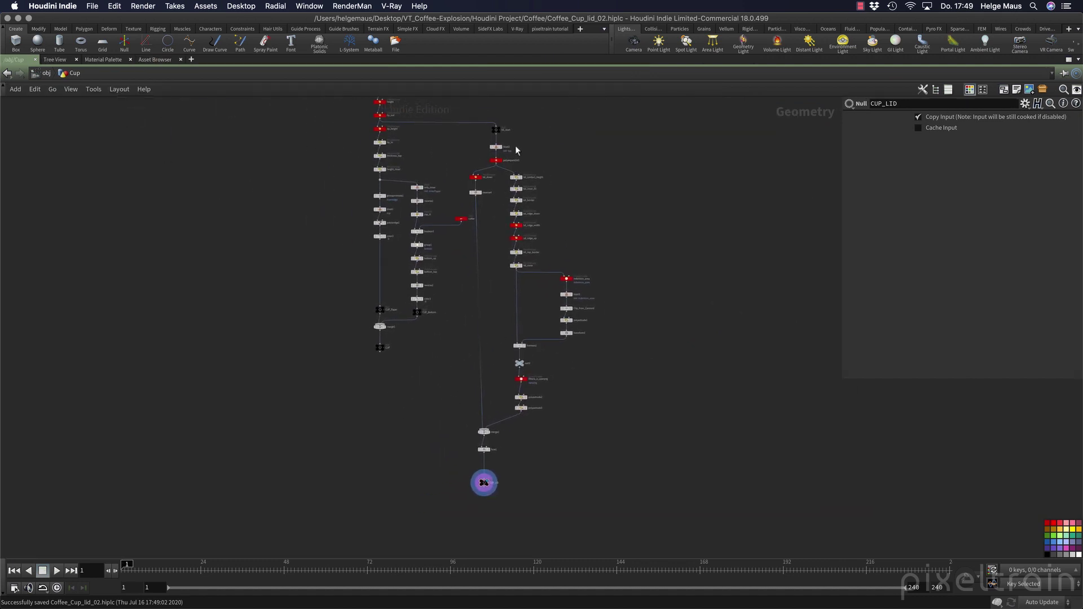
key(k)
drag(544, 312, 543, 248)
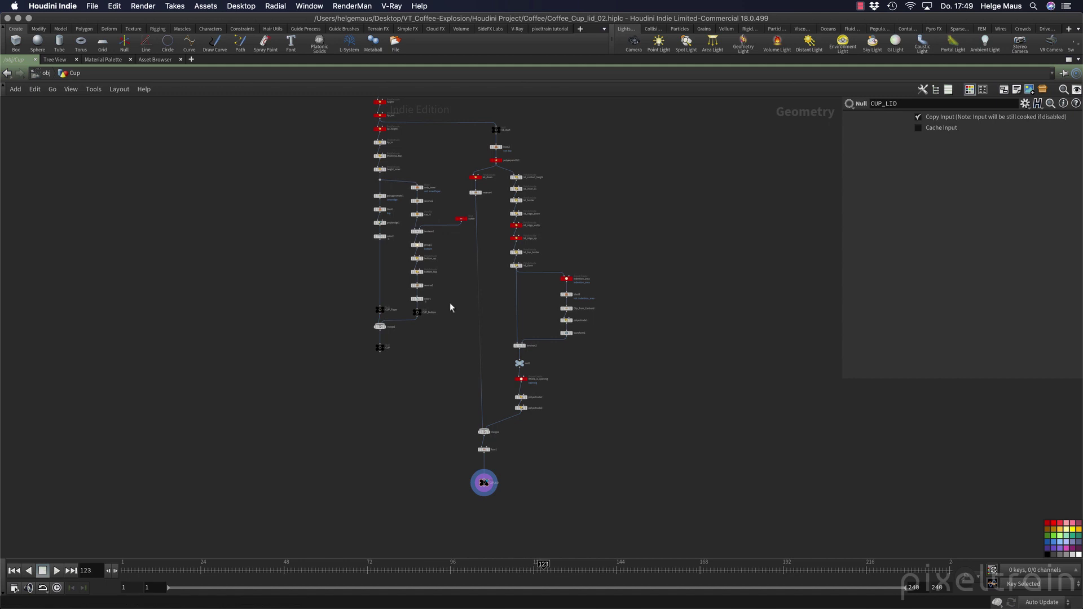
click(16, 570)
- Select all nodes of the lid branch from lid_start to CUP_LID and shift them farther away from the cup branch
drag(672, 139, 476, 521)
shift+drag(495, 129, 548, 135)
click(496, 282)
scroll(408, 362, up, 5)
scroll(409, 364, down, 4)
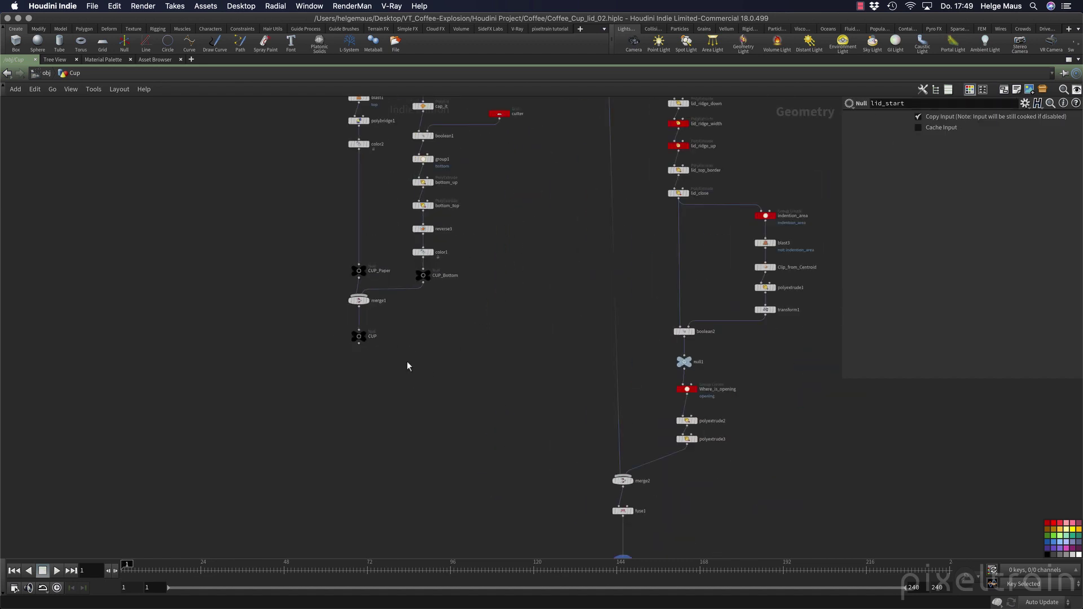
- Lower the CUP null beneath merge1 so it lines up with the CUP_LID null
drag(359, 338, 362, 481)
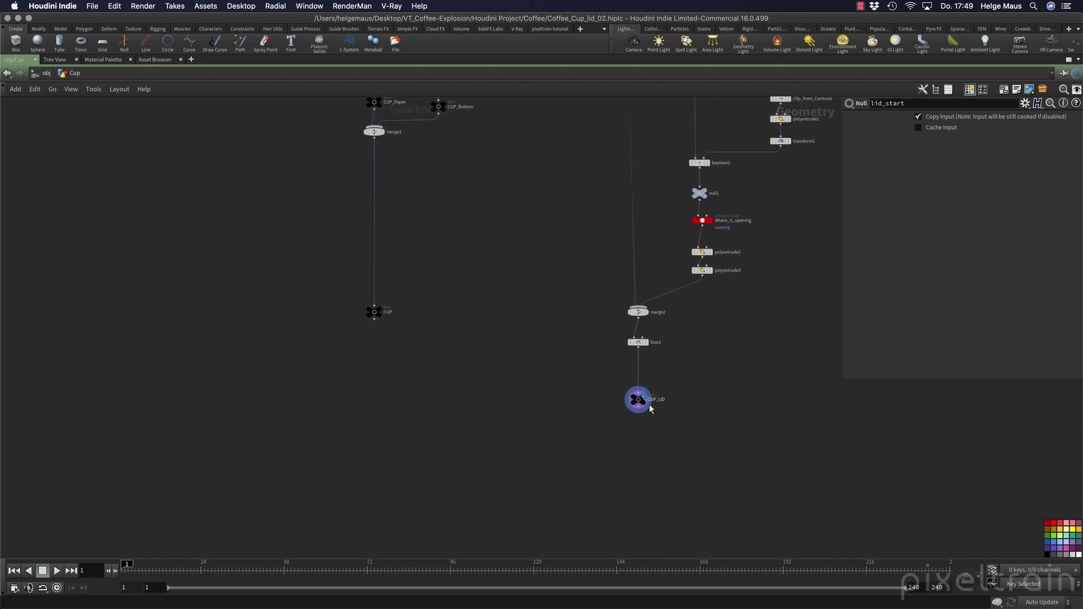
drag(651, 409, 651, 386)
drag(375, 315, 376, 383)
- Join CUP and CUP_LID in a new Merge node beneath both branches and show its result
key(Tab)
text(merge)
key(Return)
click(439, 458)
drag(324, 355, 728, 417)
drag(638, 390, 451, 466)
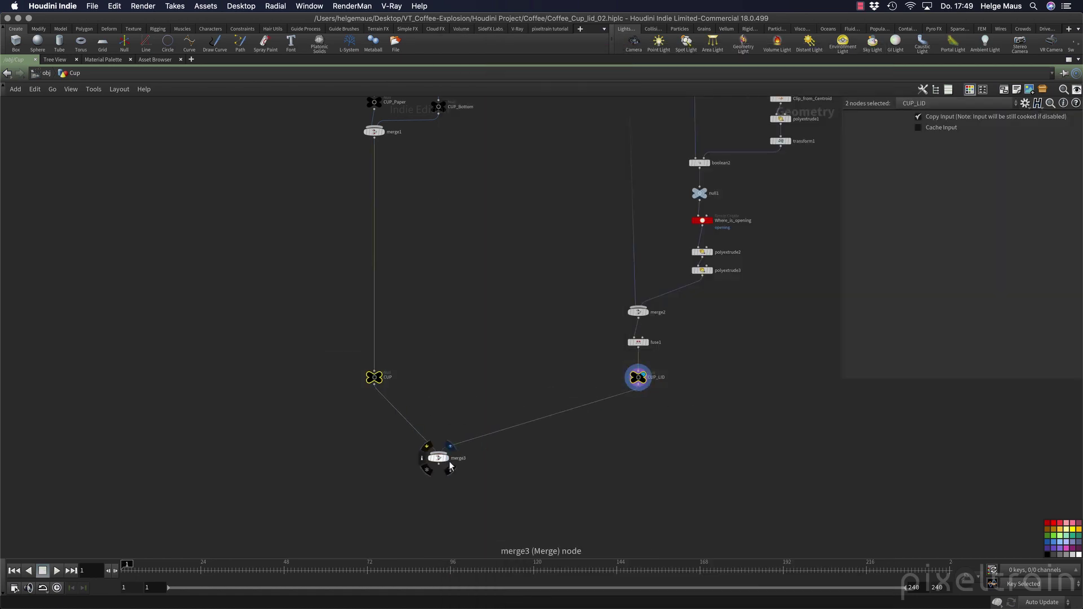
click(445, 460)
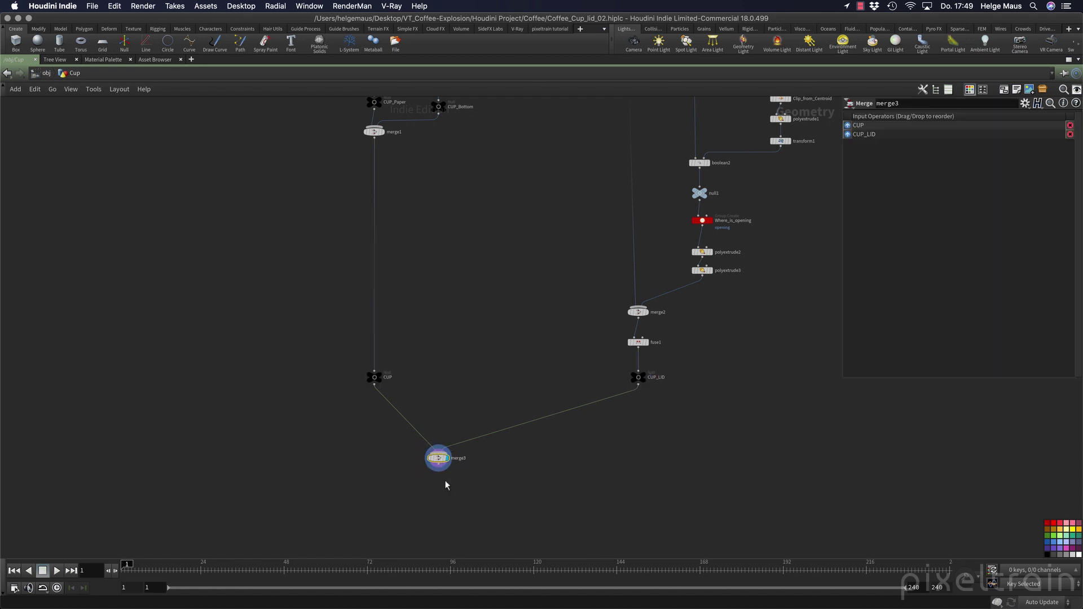
- Restore the split layout, view the complete cup with its lid and save the scene
key(ctrl+b)
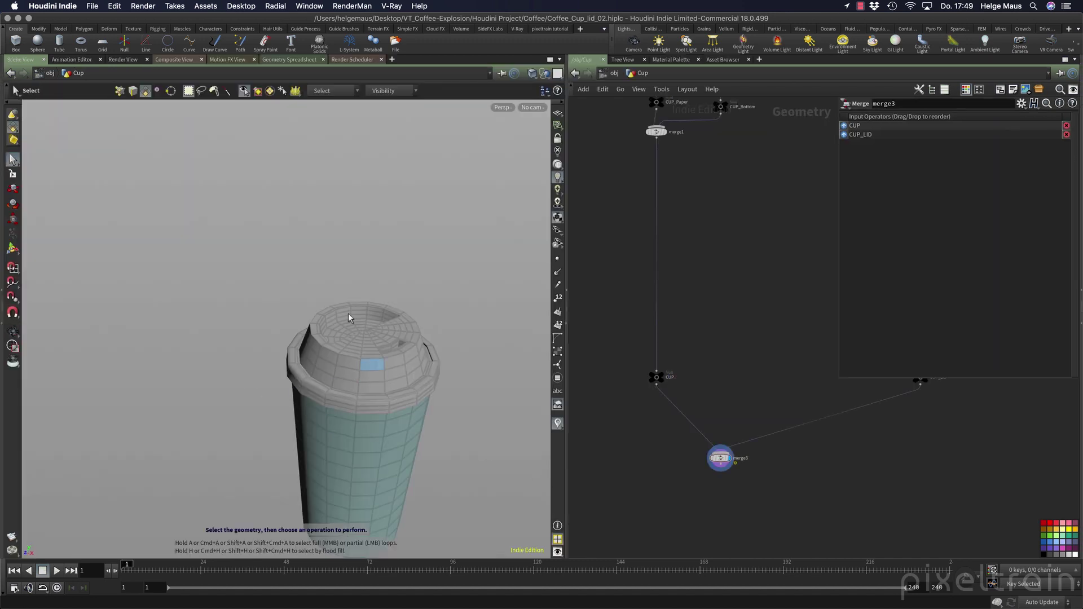
key(Escape)
drag(411, 388, 440, 282)
key(ctrl+s)
- Go up to the object level and set the Cup object's Display As option to Subdivision Surface / Curves
click(614, 73)
click(604, 256)
click(680, 277)
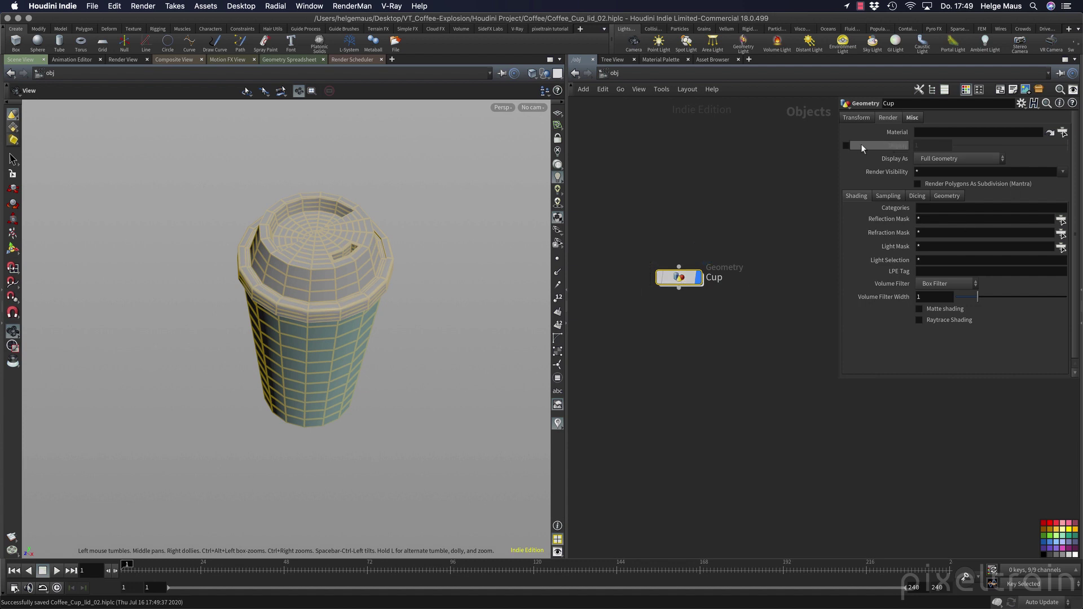
click(857, 118)
click(888, 117)
click(938, 160)
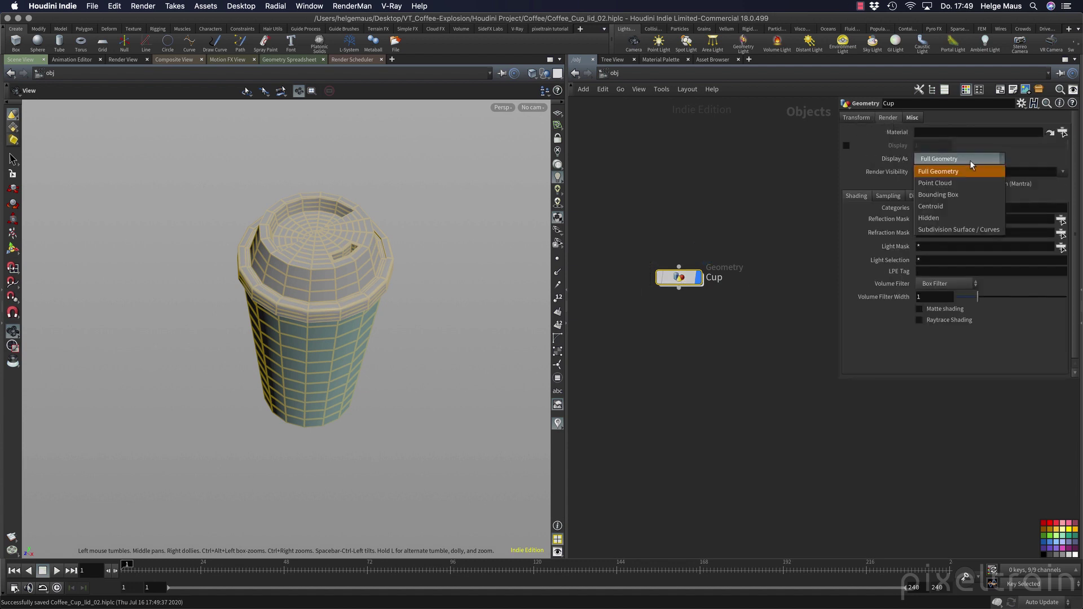
click(962, 229)
- Set the viewport shading to Smooth Shaded and examine the smoothed cup and lid up close
click(12, 160)
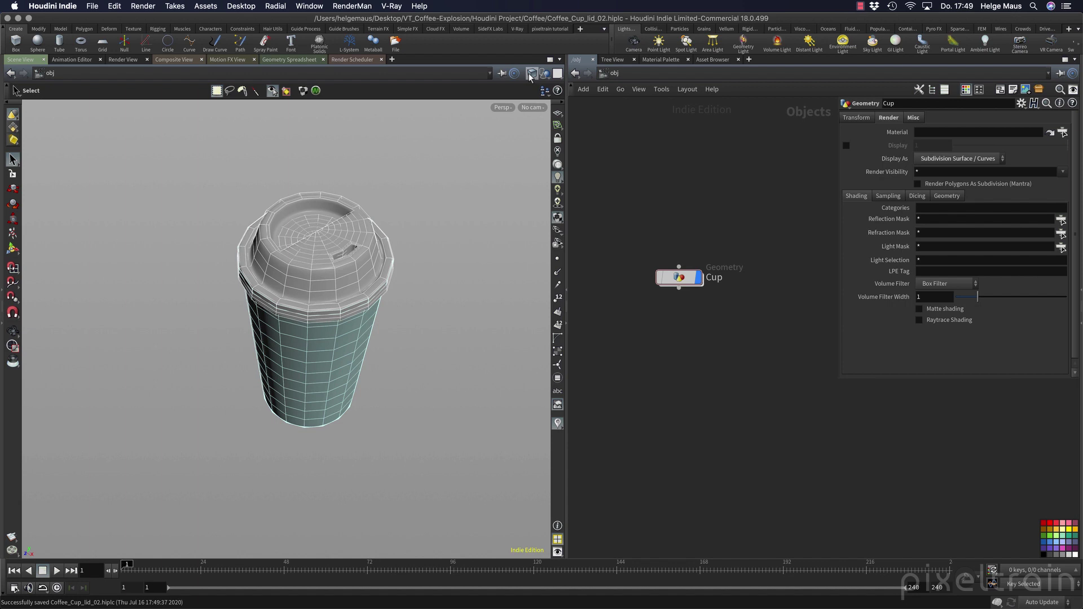
click(533, 73)
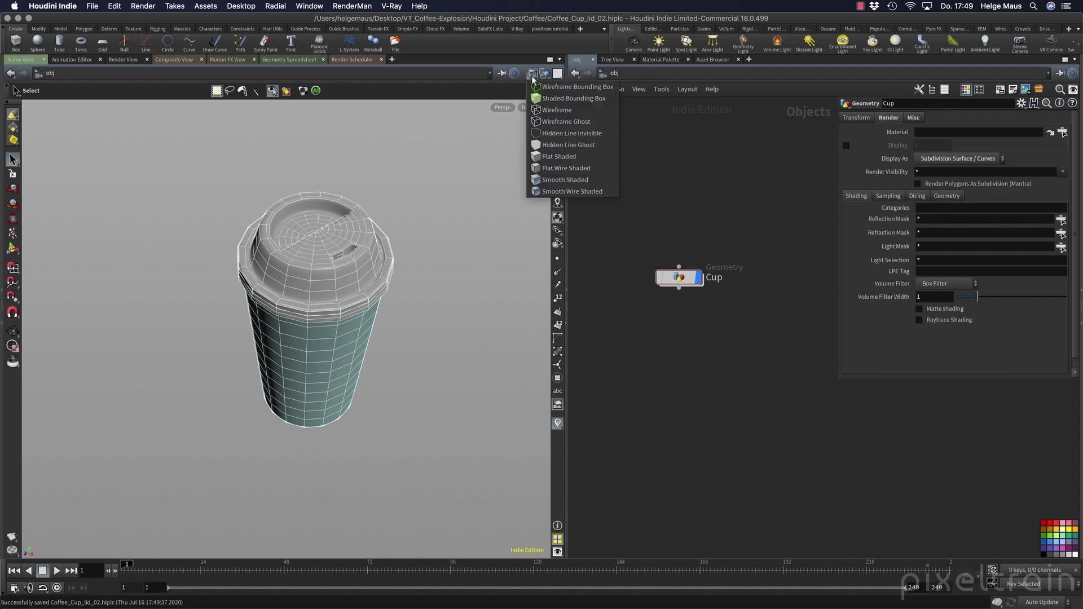
click(580, 180)
key(Escape)
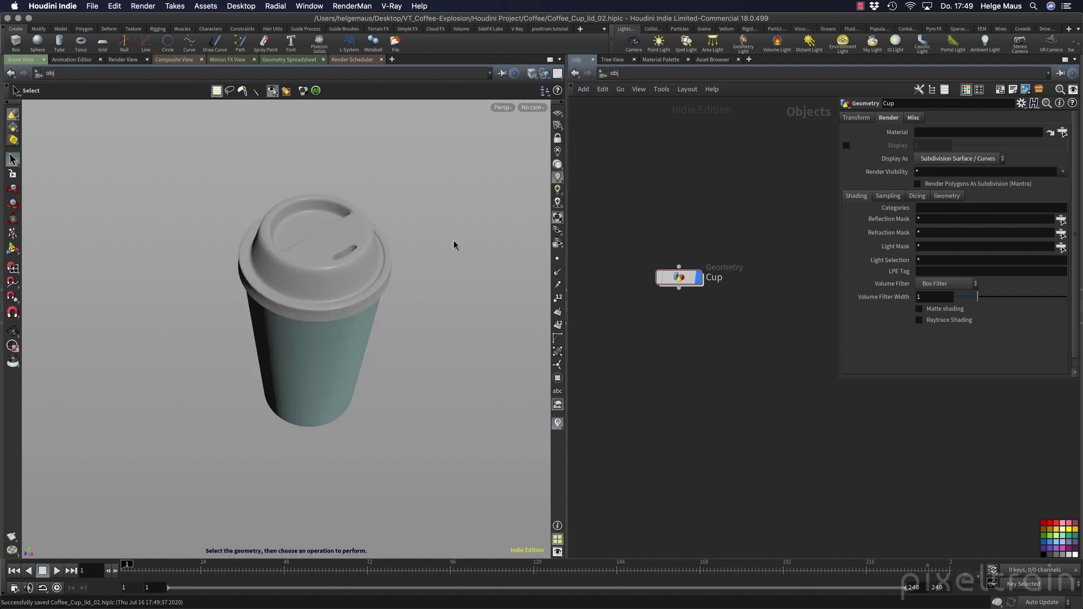
mouse_move(415, 300)
mouse_down()
mouse_move(357, 218)
mouse_move(394, 319)
mouse_move(476, 295)
mouse_move(508, 334)
mouse_move(401, 302)
mouse_move(310, 315)
mouse_move(450, 278)
mouse_move(424, 288)
mouse_up()
drag(271, 274, 338, 273)
key(s)
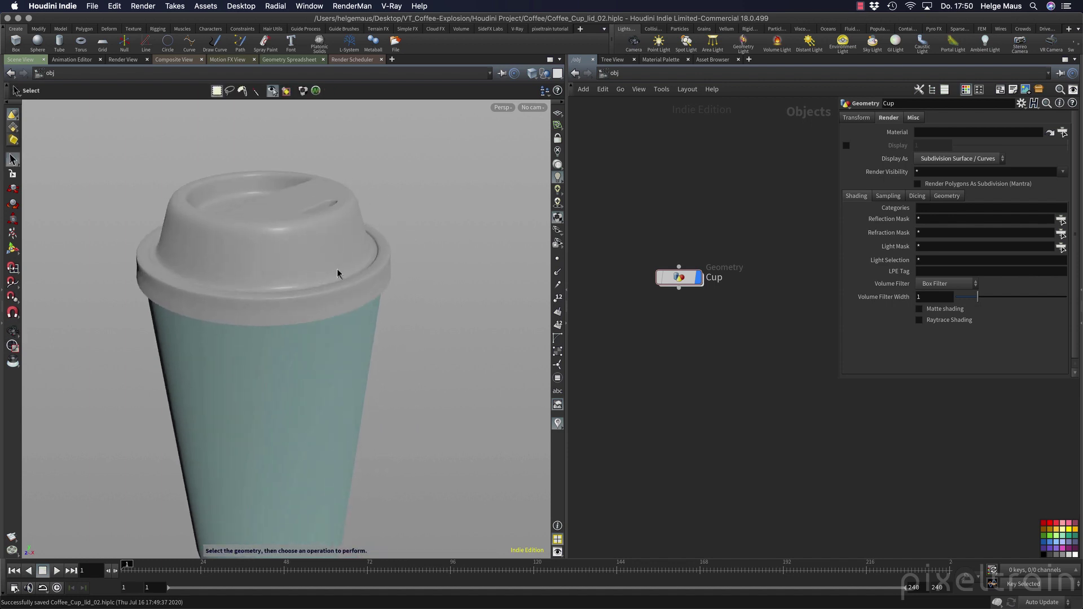